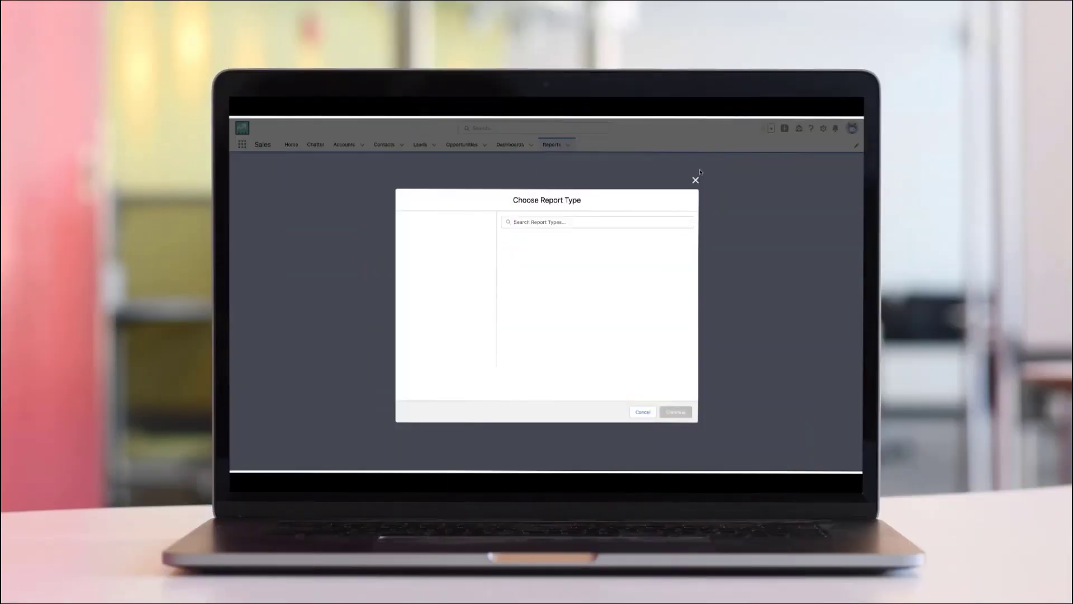
Start a new report from the Opportunities report type, found by searching 'opp'.
click(634, 221)
text(opp)
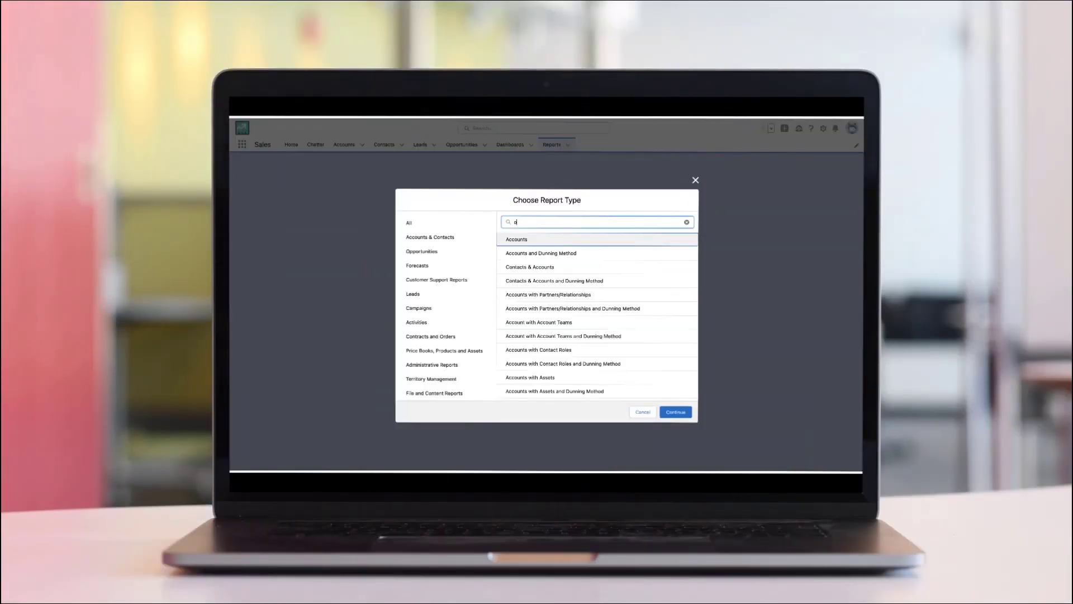
click(608, 267)
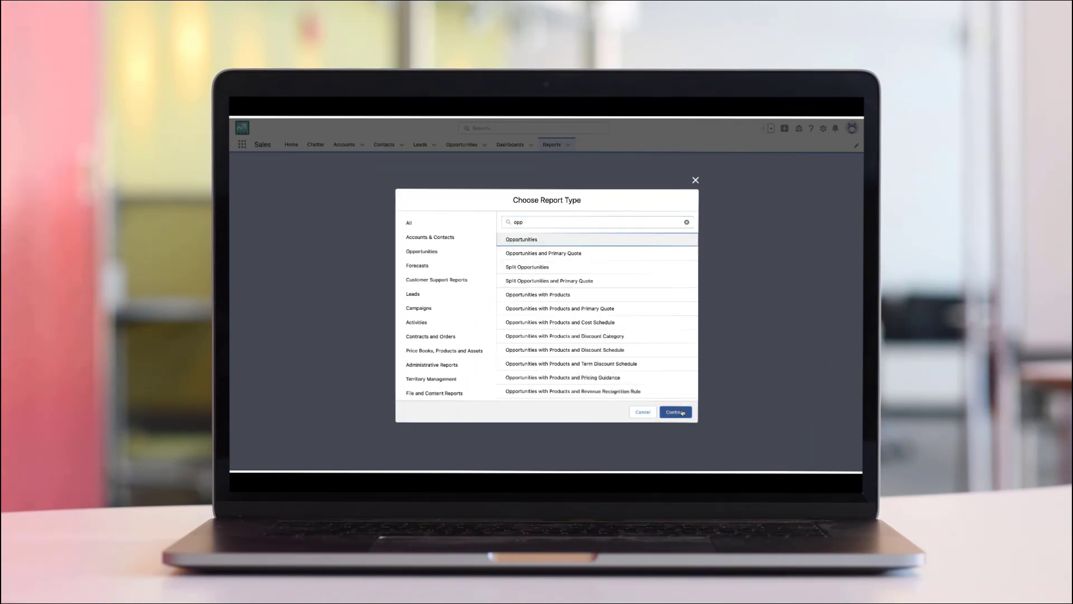
click(677, 411)
Remove all columns from the report and refresh the preview.
click(164, 237)
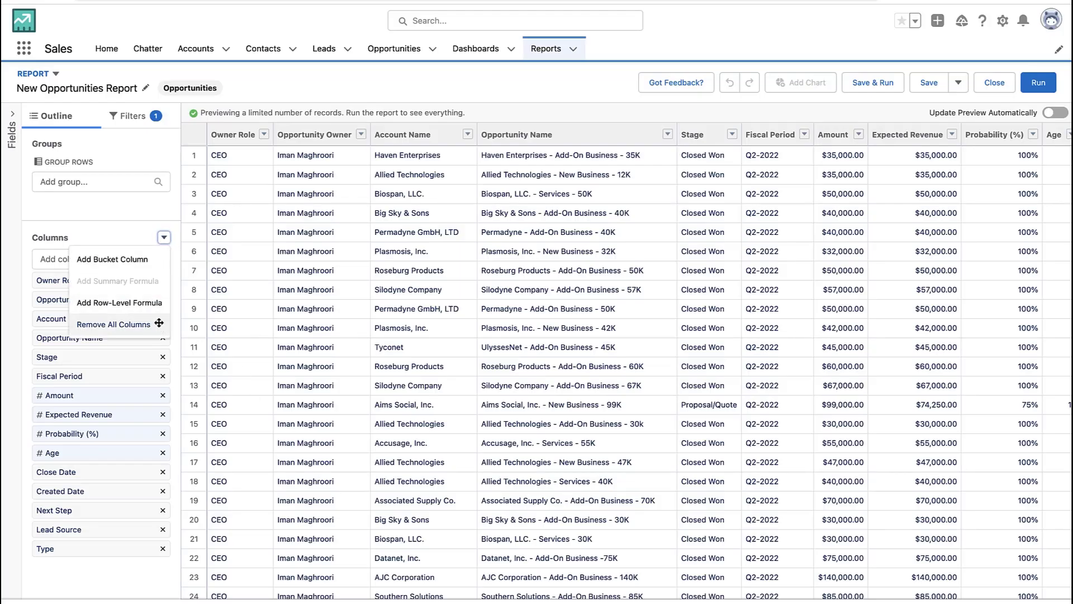
click(119, 318)
click(372, 113)
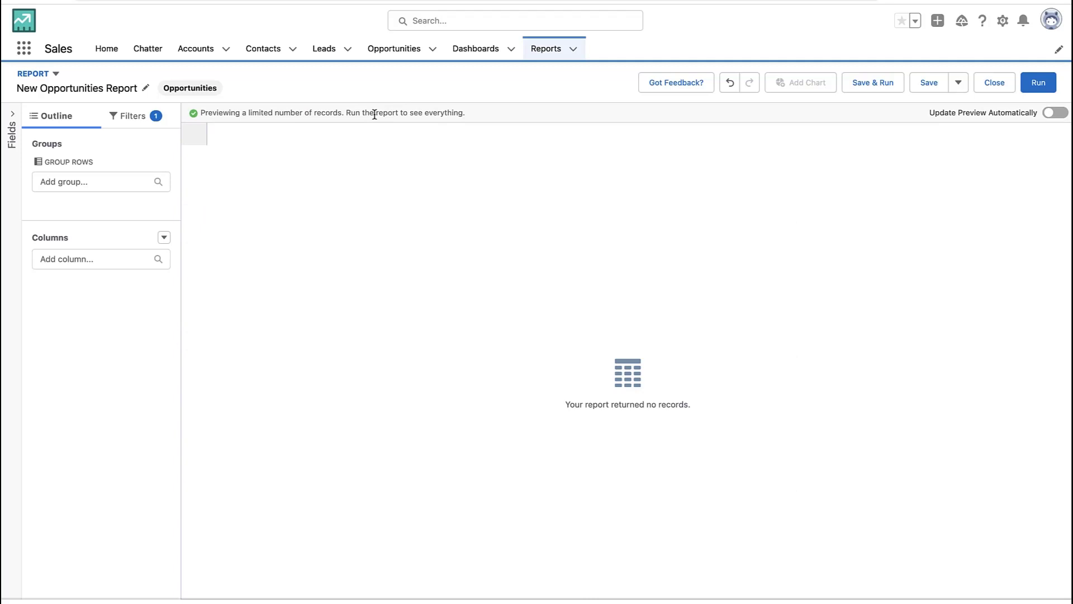
Set the Close Date filter range to All Time.
click(131, 116)
click(117, 225)
click(236, 247)
click(237, 269)
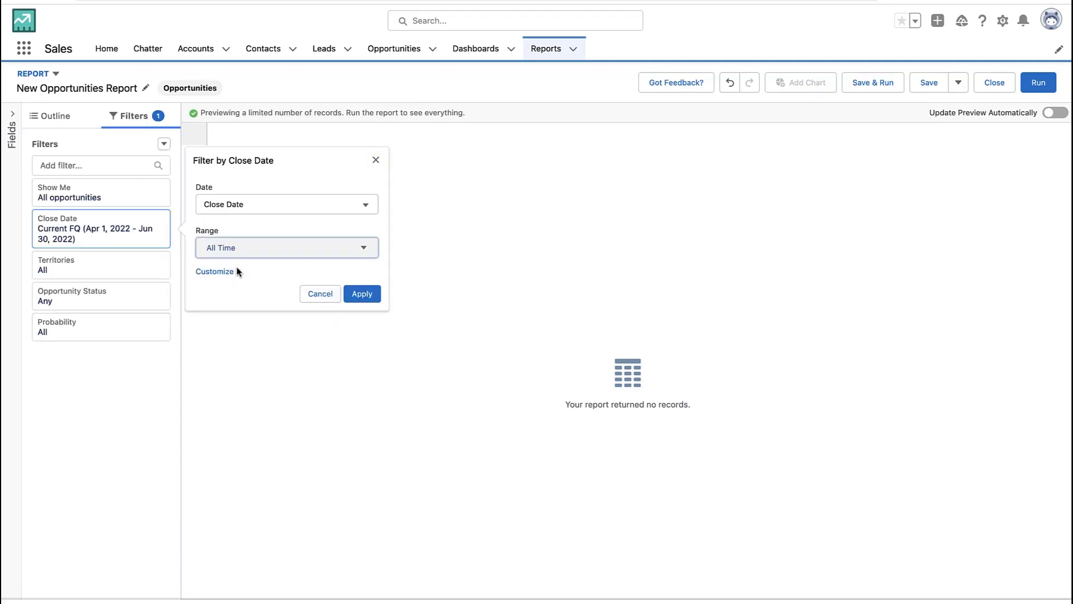
click(262, 247)
click(226, 271)
click(362, 294)
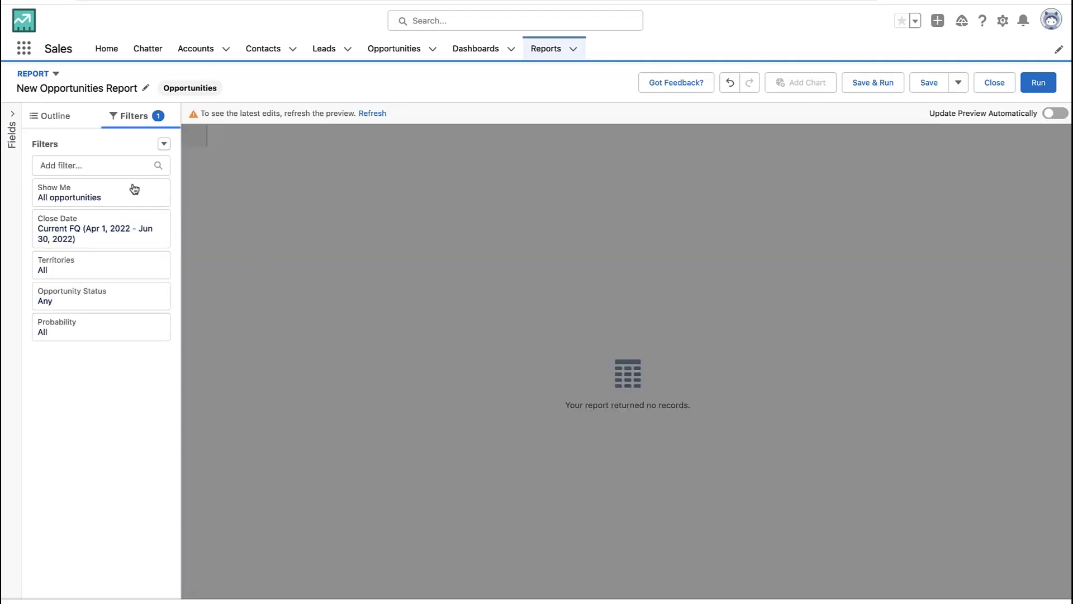
Add Opportunity Name, Amount, Stage and Close Date as report columns.
click(56, 116)
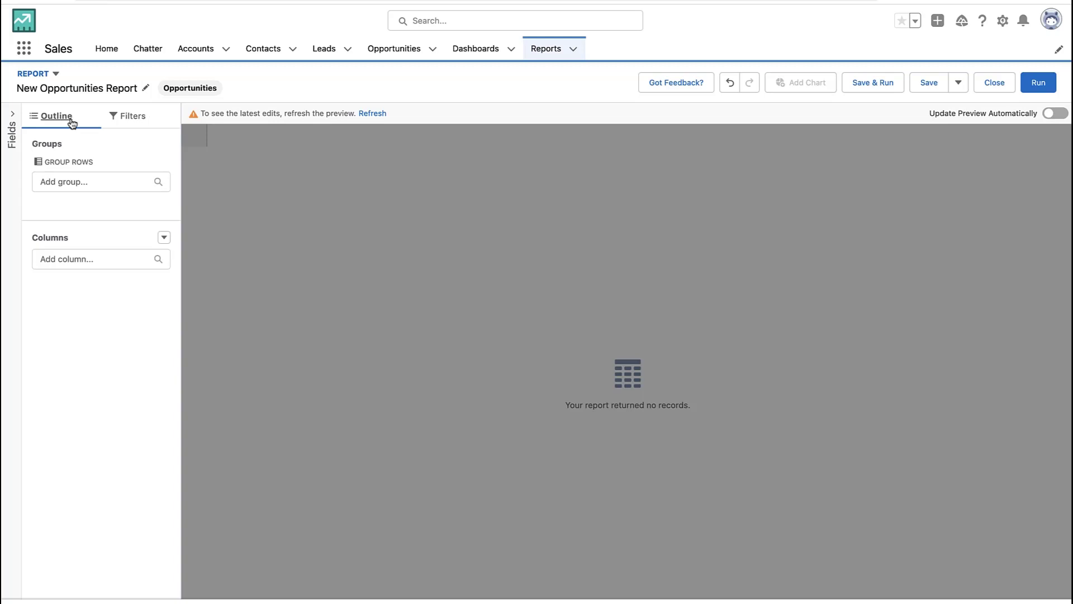
click(99, 258)
text(name)
click(96, 304)
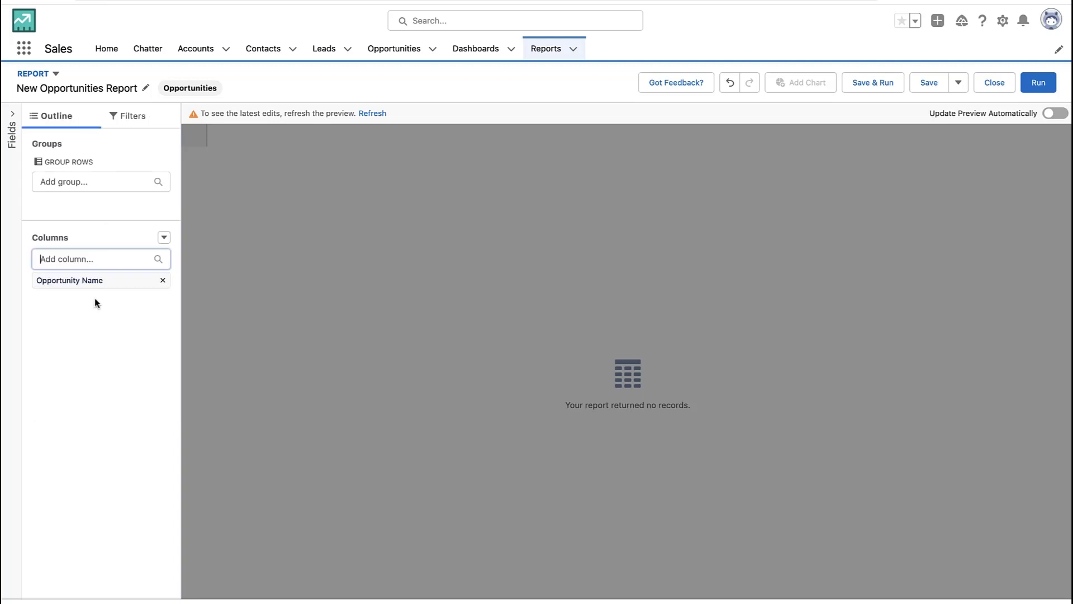
text(amount)
click(101, 304)
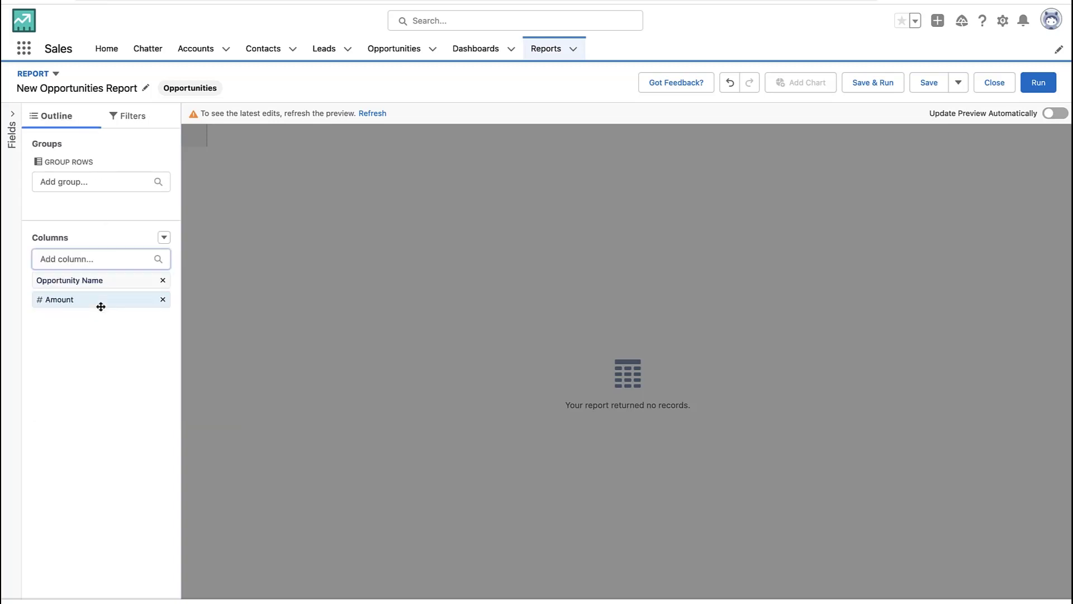
text(stag)
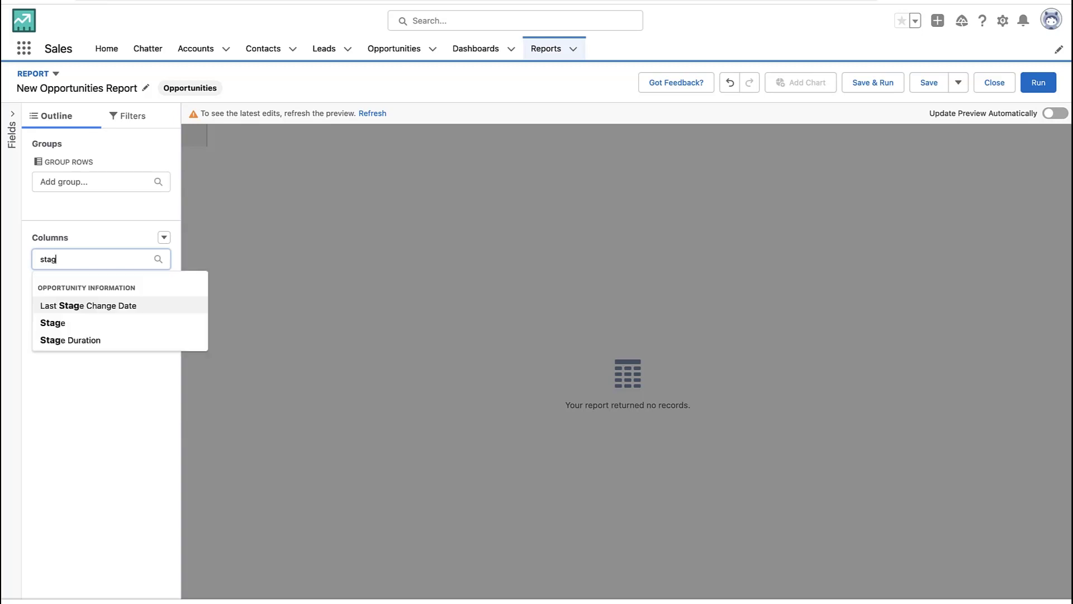
click(89, 324)
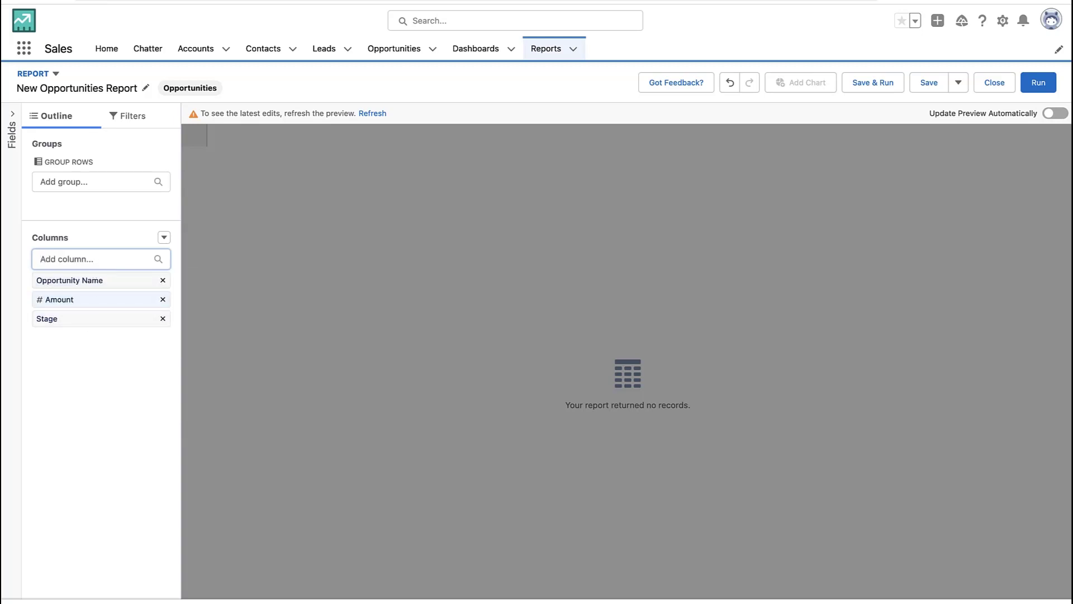
text(clos)
click(90, 320)
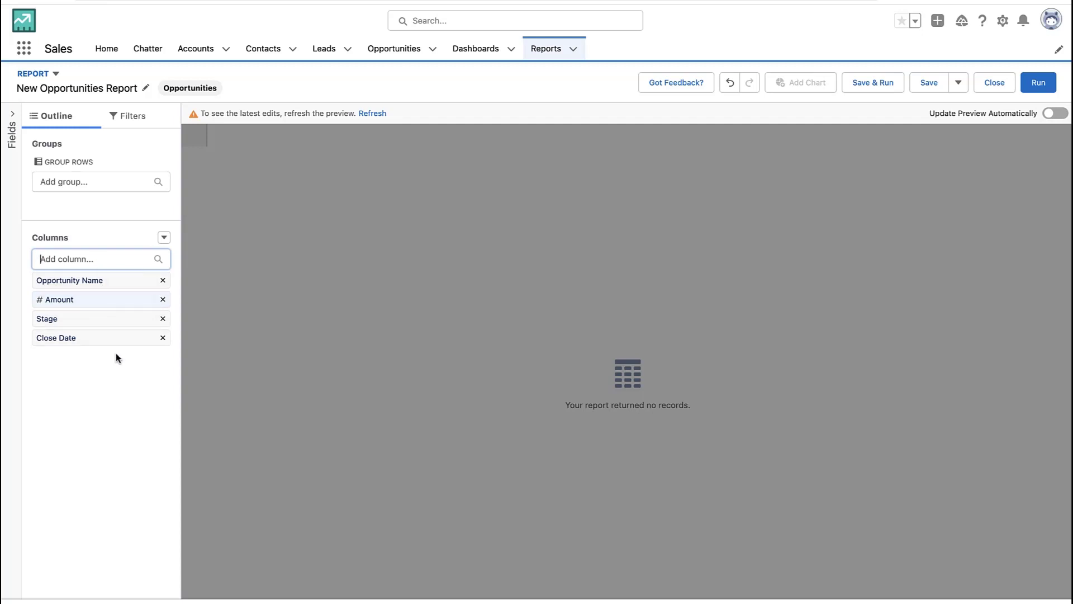
Move Close Date from Columns into Group Rows, refreshing the preview to show per-date groups.
click(373, 113)
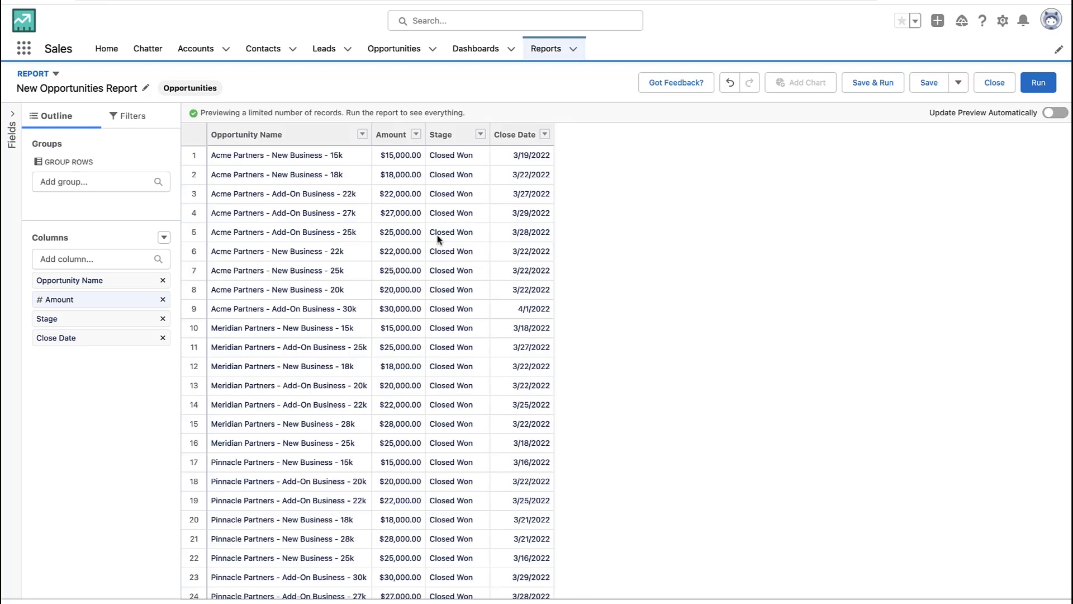
scroll(438, 239, down, 10)
scroll(437, 239, up, 10)
drag(55, 337, 58, 208)
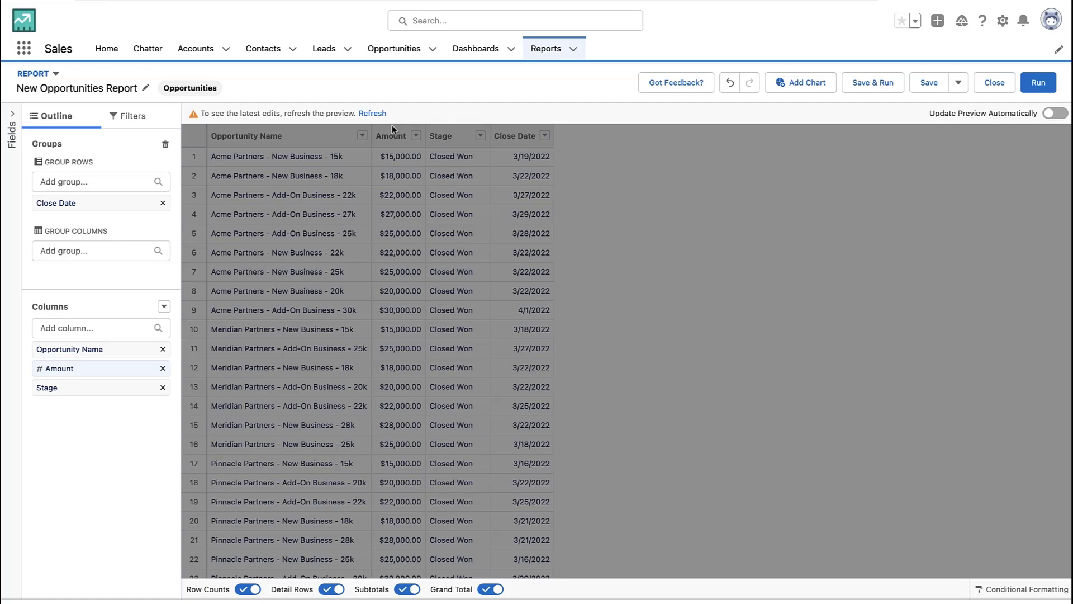
click(372, 113)
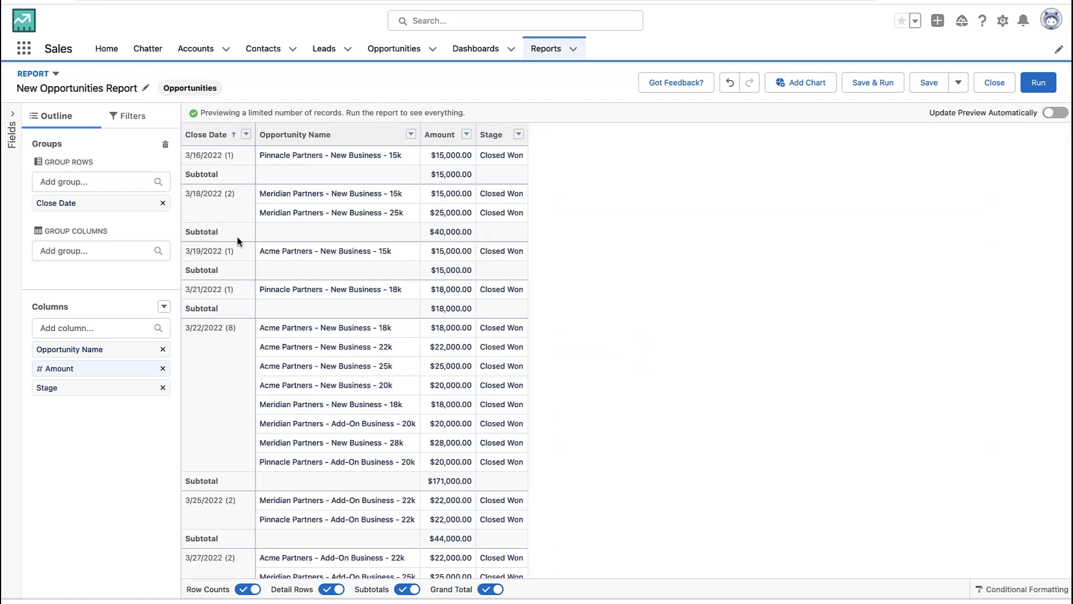
Group the Close Date rows by Calendar Quarter and refresh the preview.
click(246, 134)
mouse_move(291, 240)
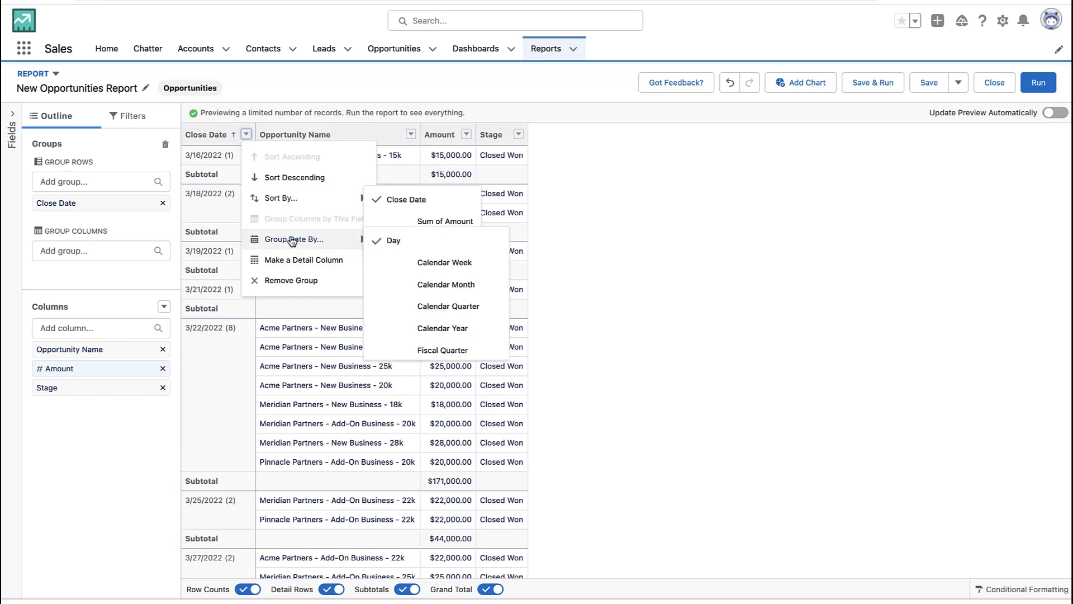
click(455, 308)
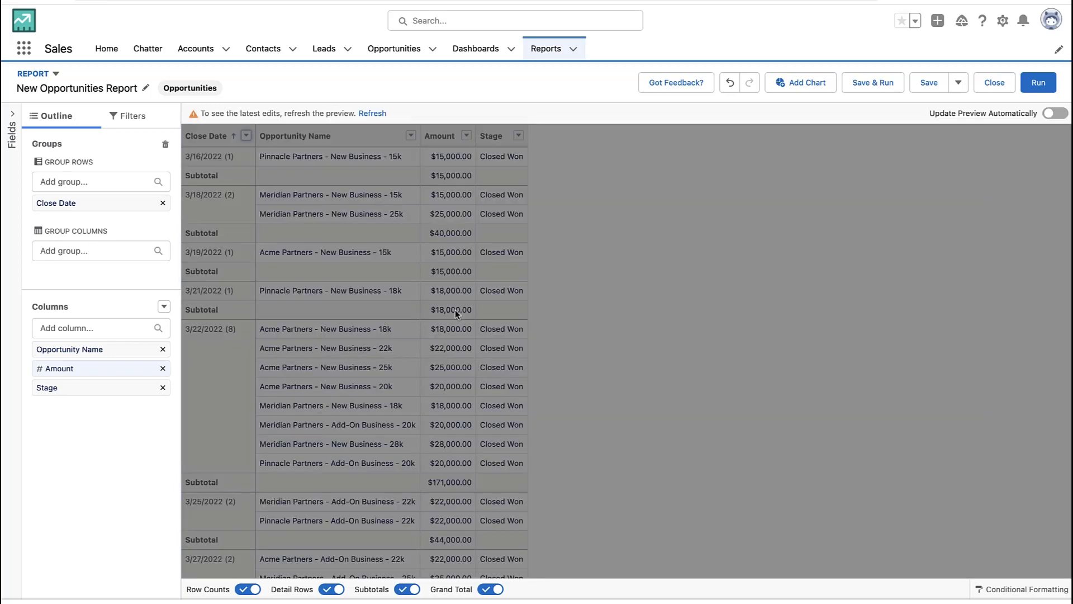
click(373, 113)
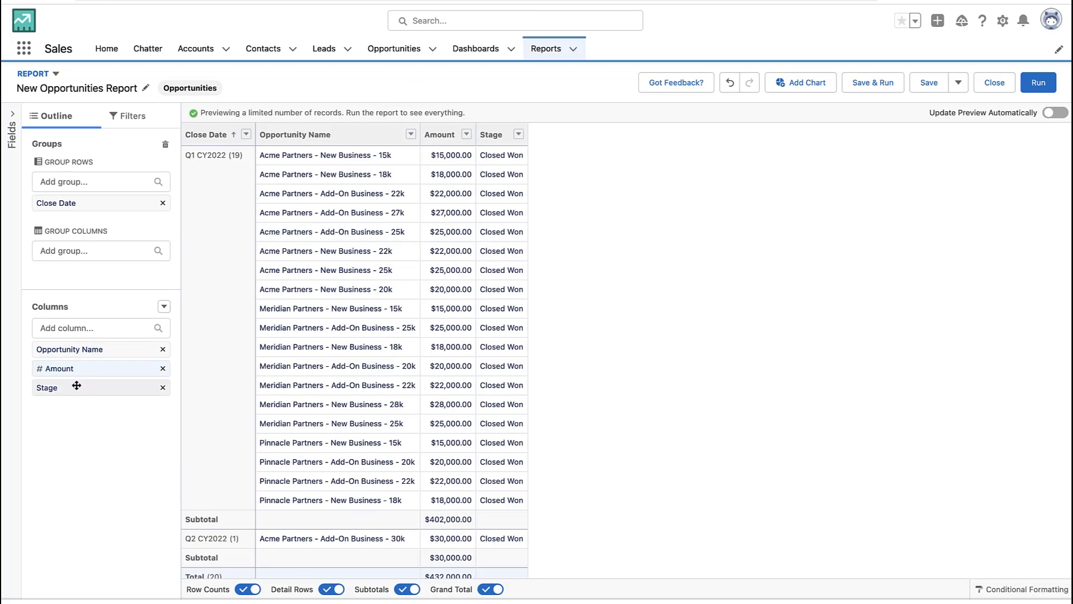
Add Stage as a second row grouping under Close Date and review the Closed Won subgroup.
drag(76, 385, 98, 208)
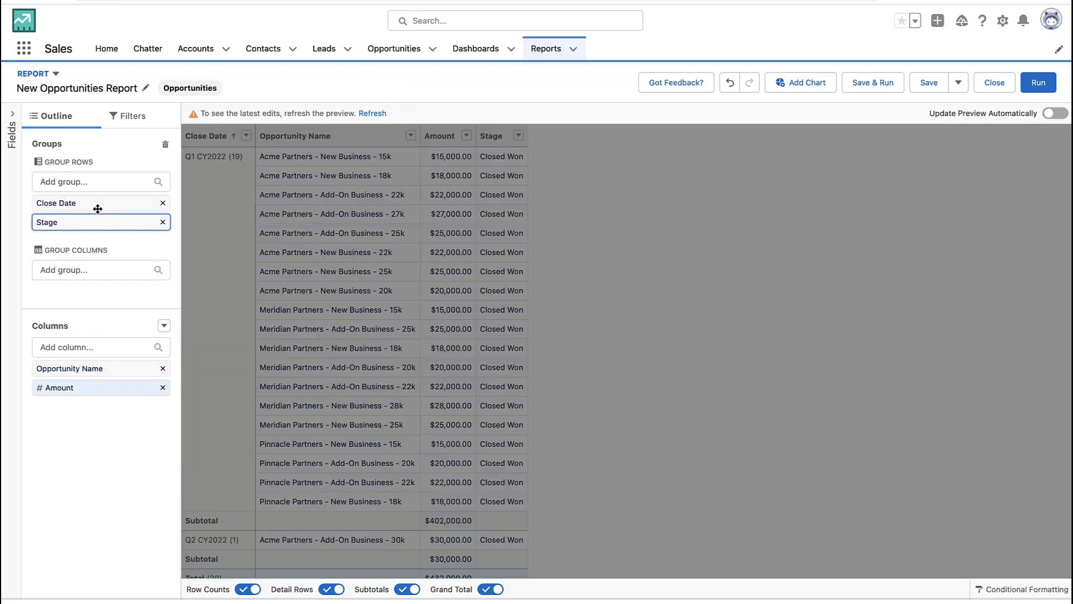
click(372, 113)
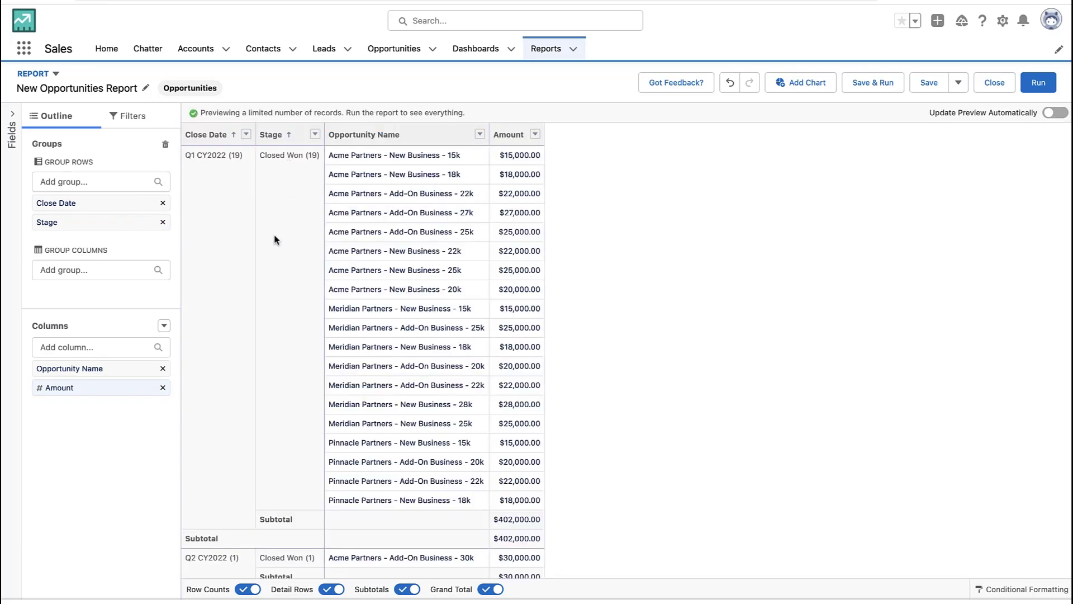
scroll(274, 239, down, 2)
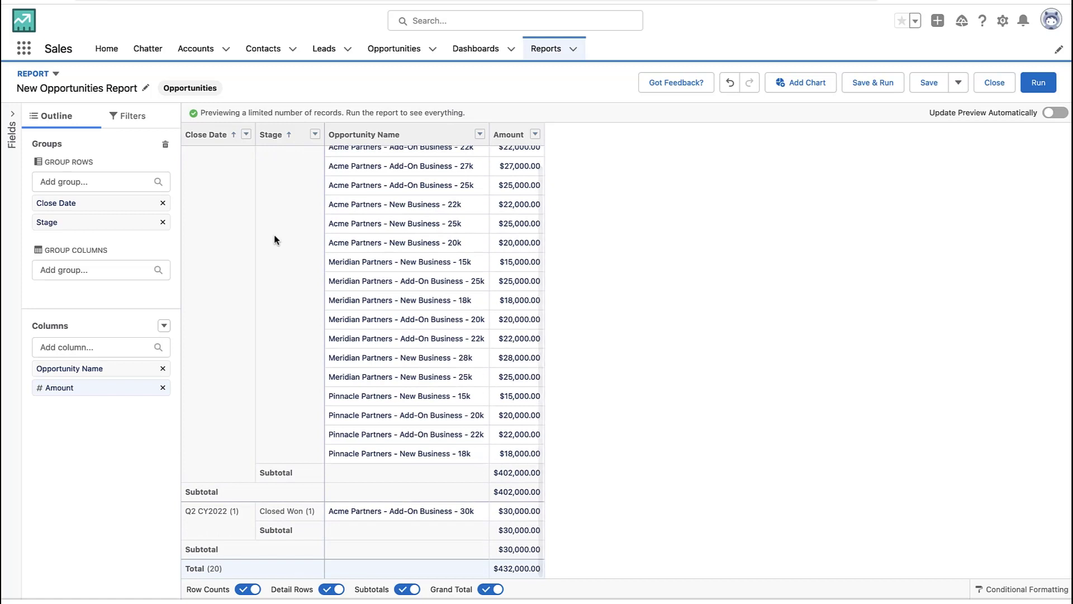
scroll(274, 239, up, 2)
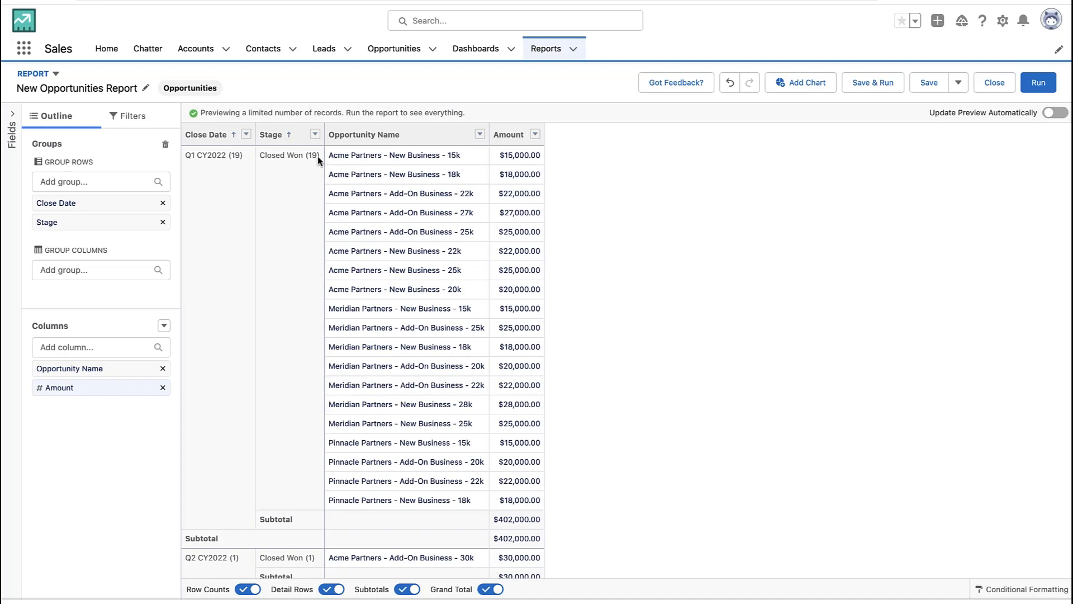
drag(318, 156, 259, 156)
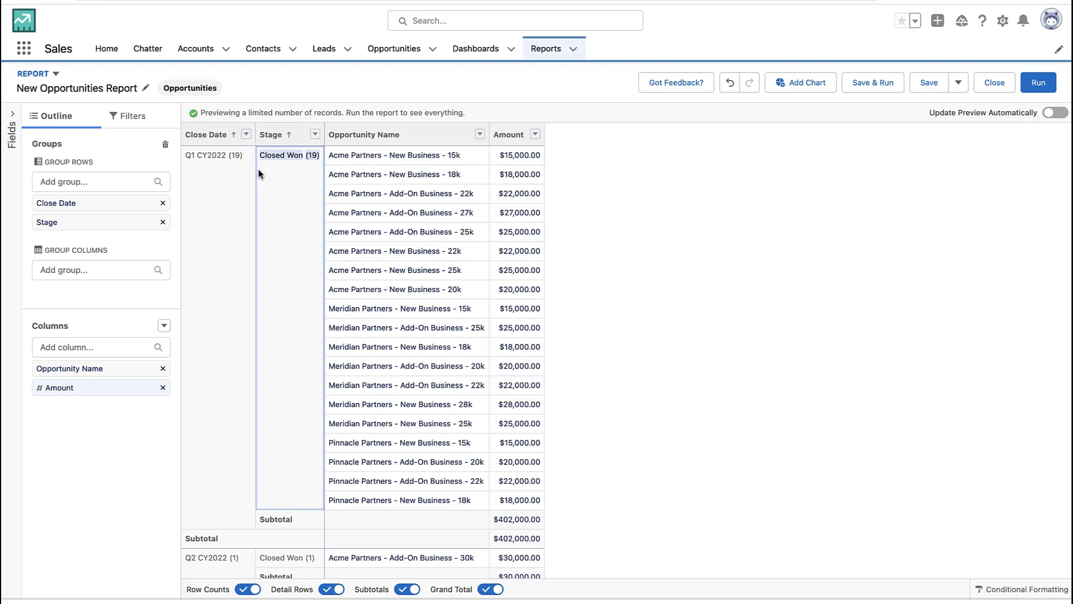
click(259, 174)
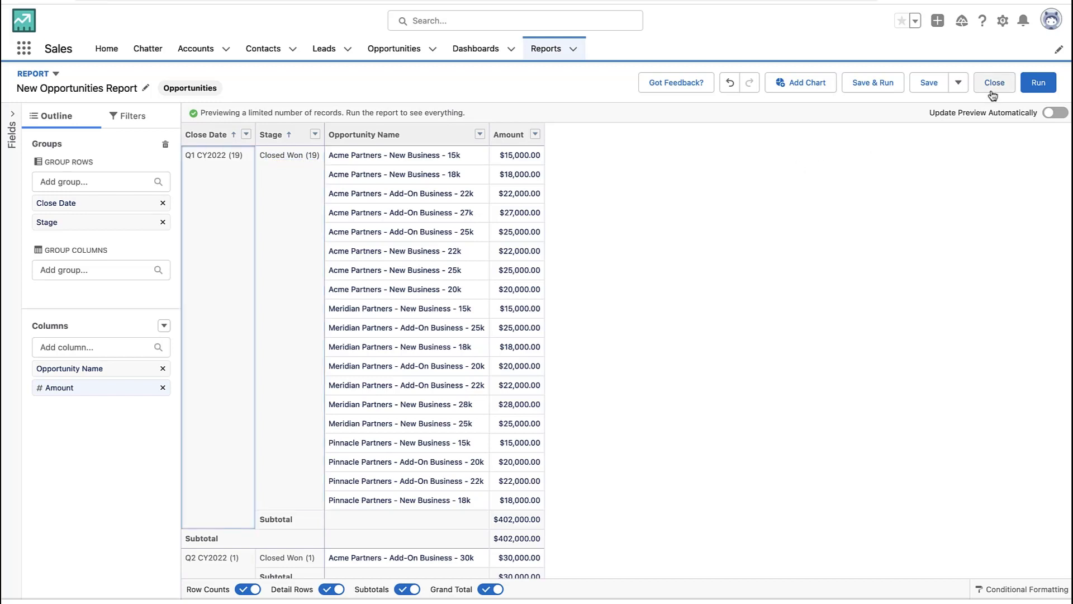
click(1038, 83)
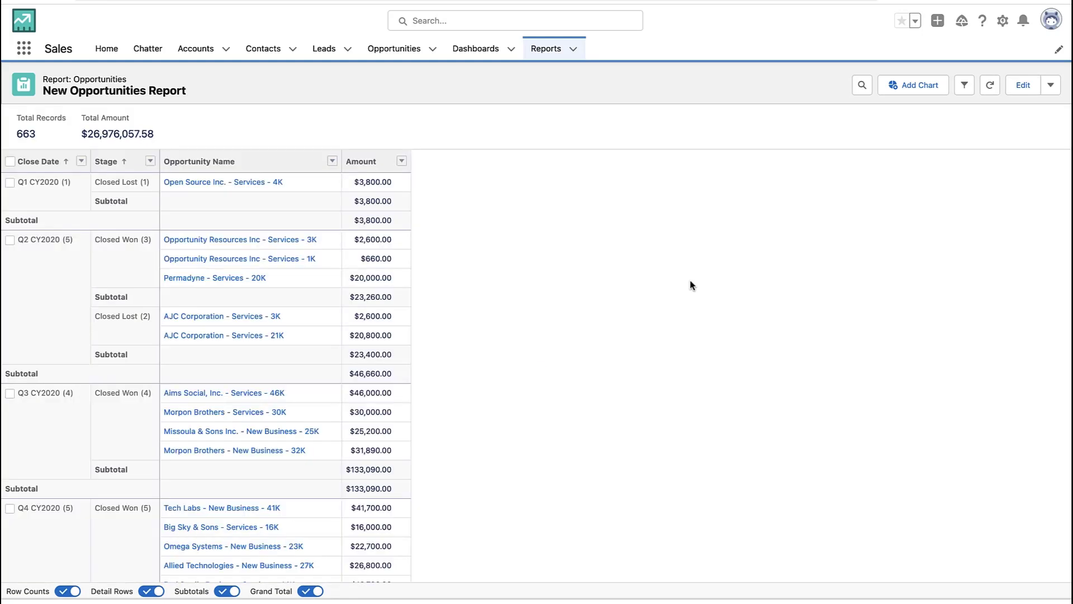
scroll(256, 282, down, 1)
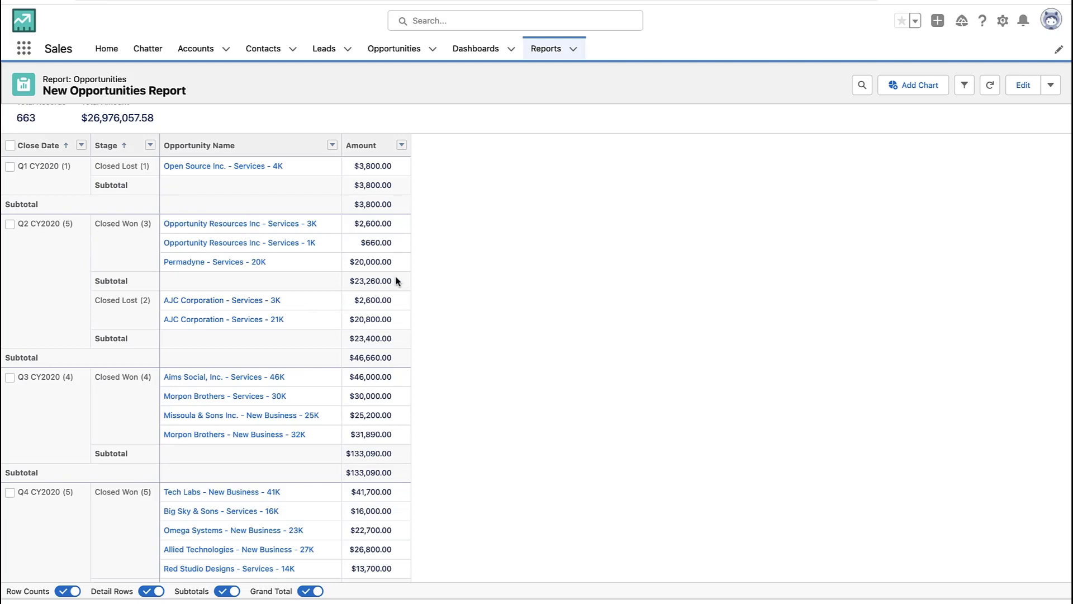
click(374, 284)
click(144, 303)
click(398, 282)
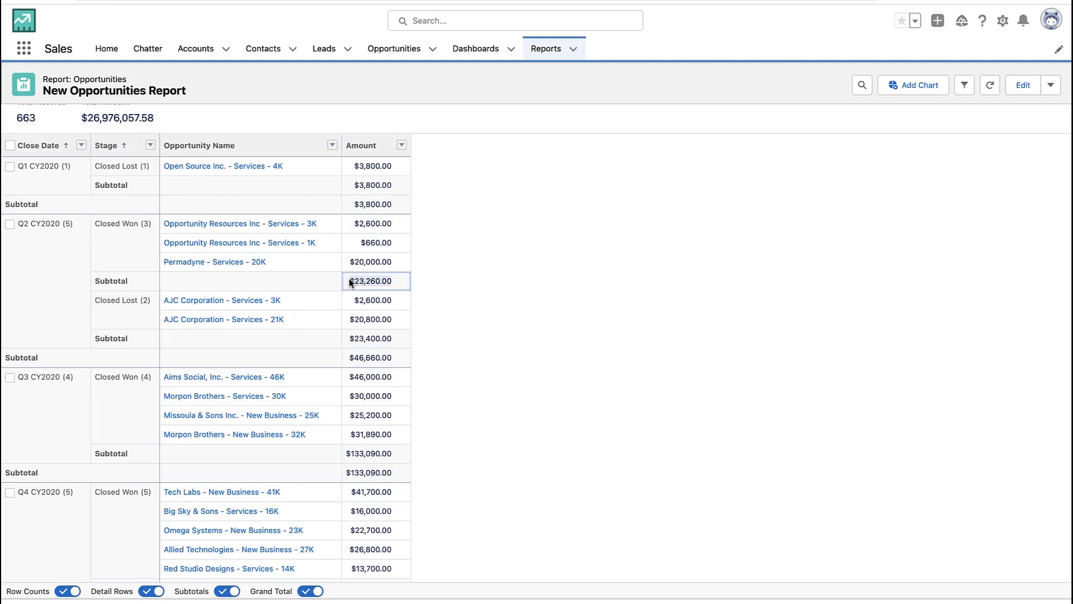
click(355, 359)
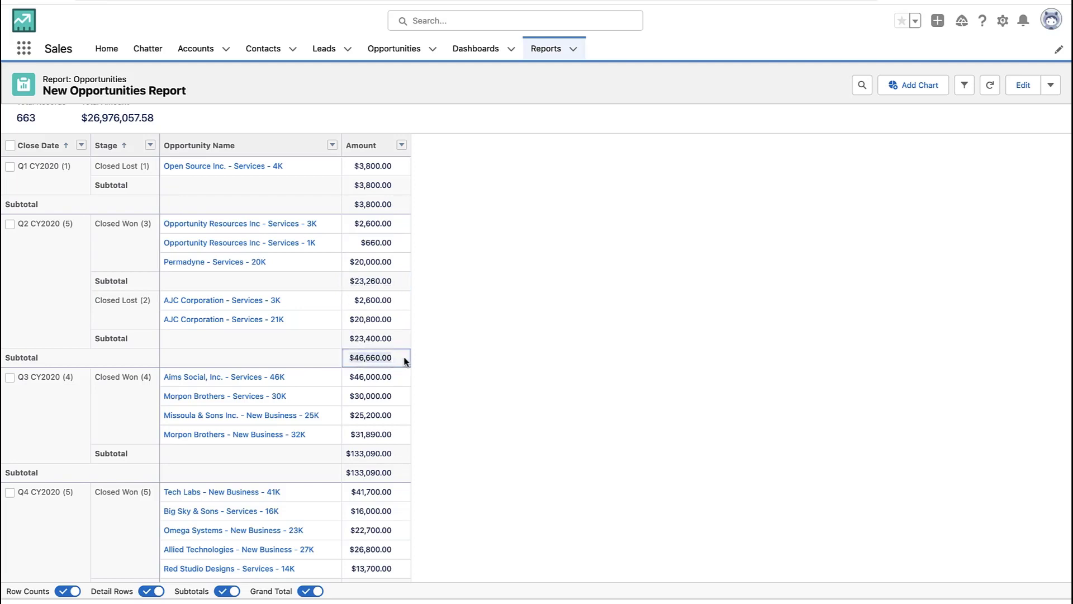
click(473, 274)
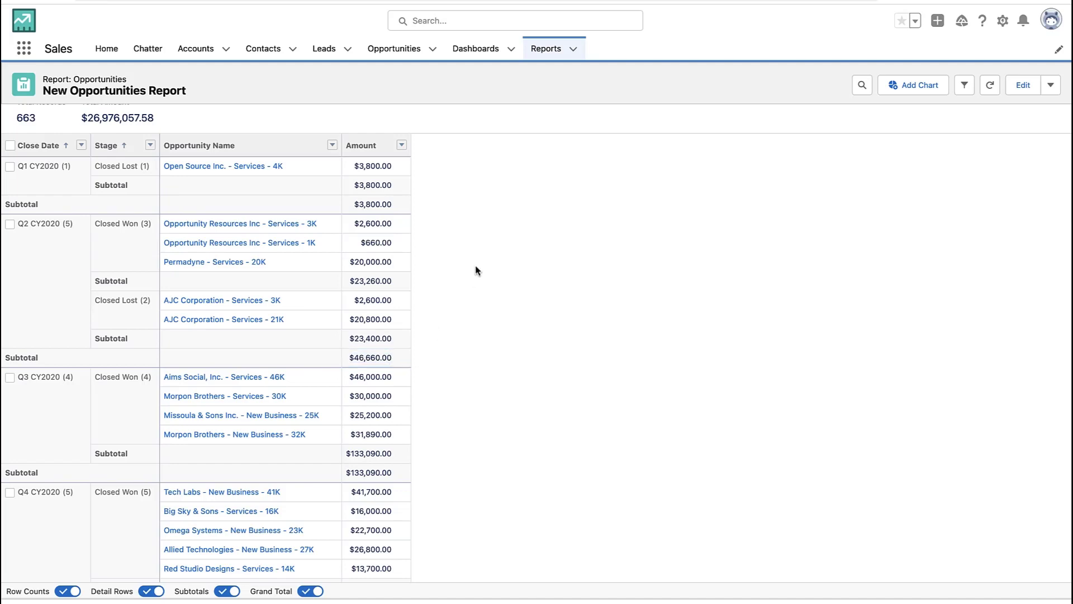
Add a new summary formula column named 'Formula Name'.
click(1021, 85)
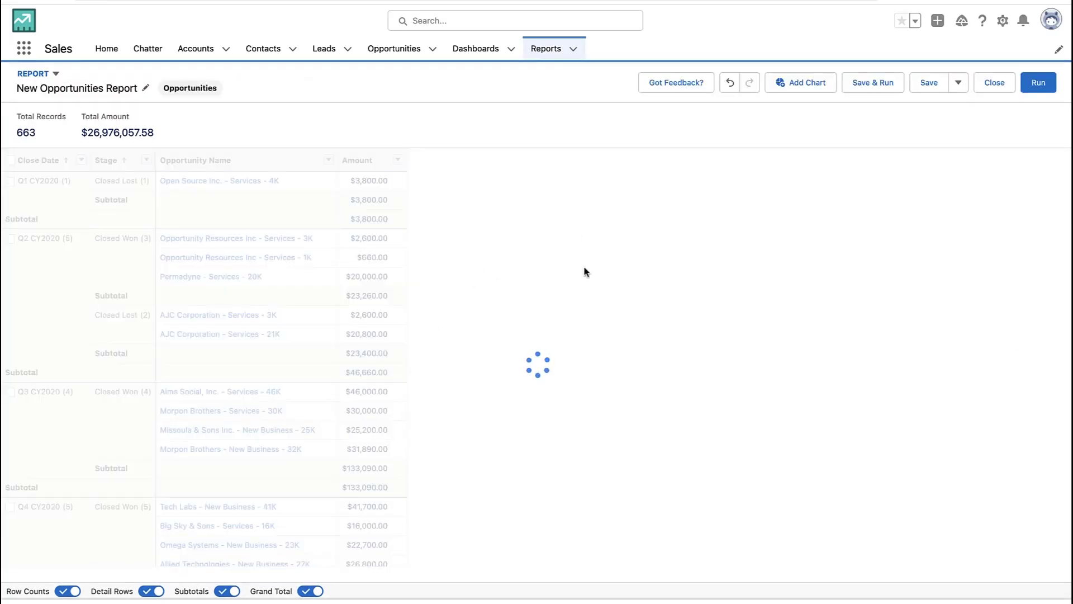
click(164, 326)
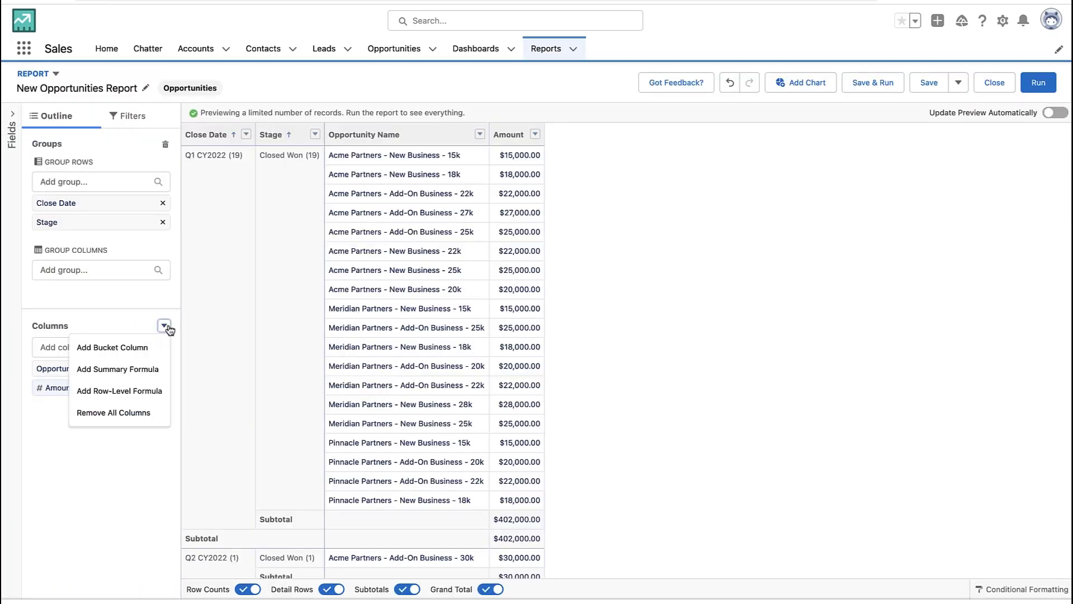
click(161, 367)
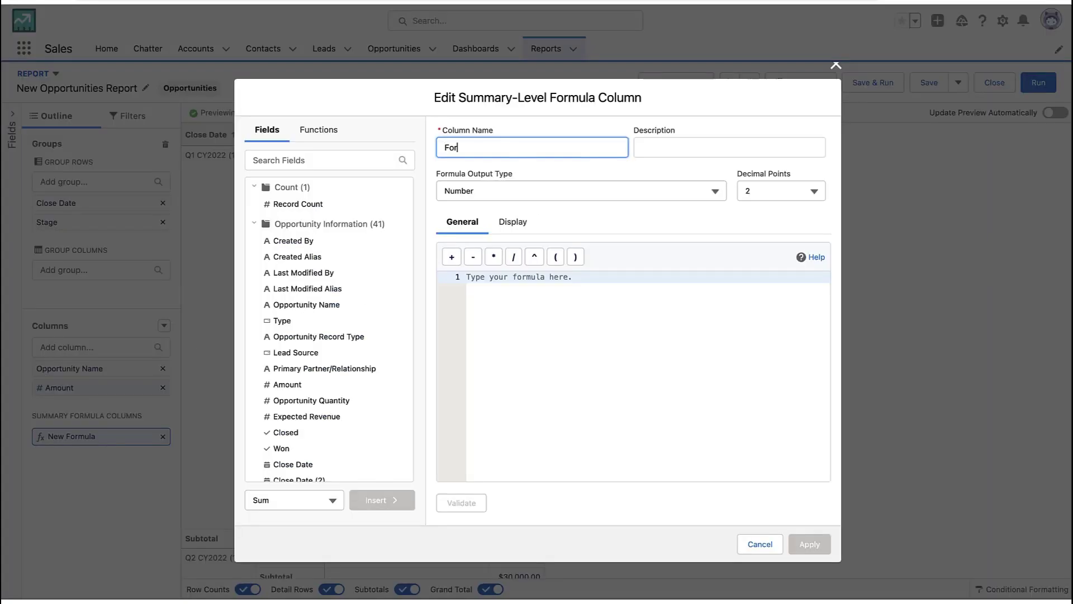
text(Formula Name)
key(Tab)
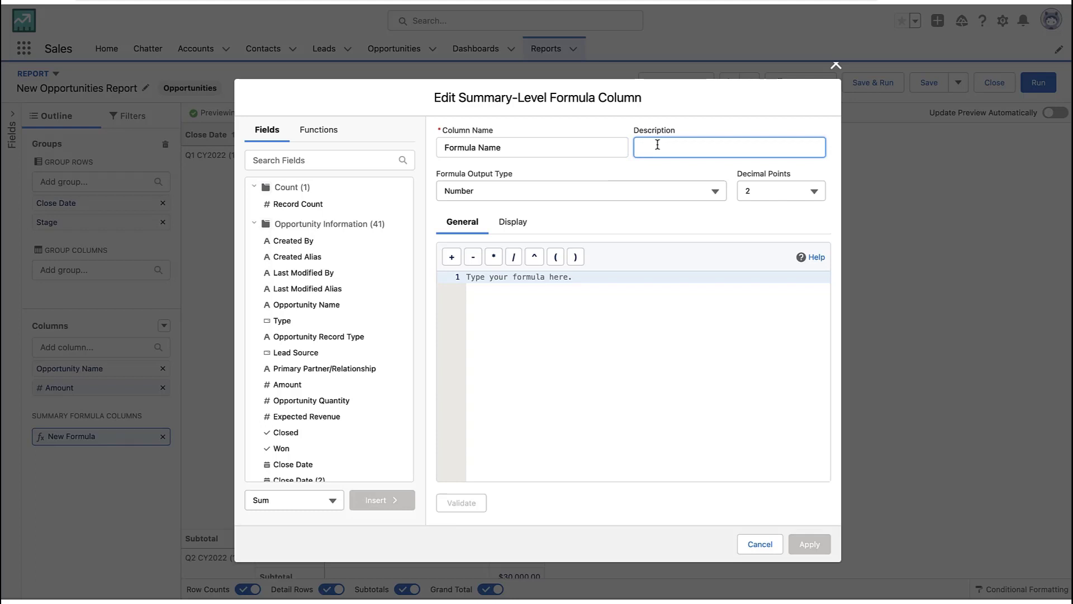
Set the formula output type to Percent with 0 decimal places.
click(636, 185)
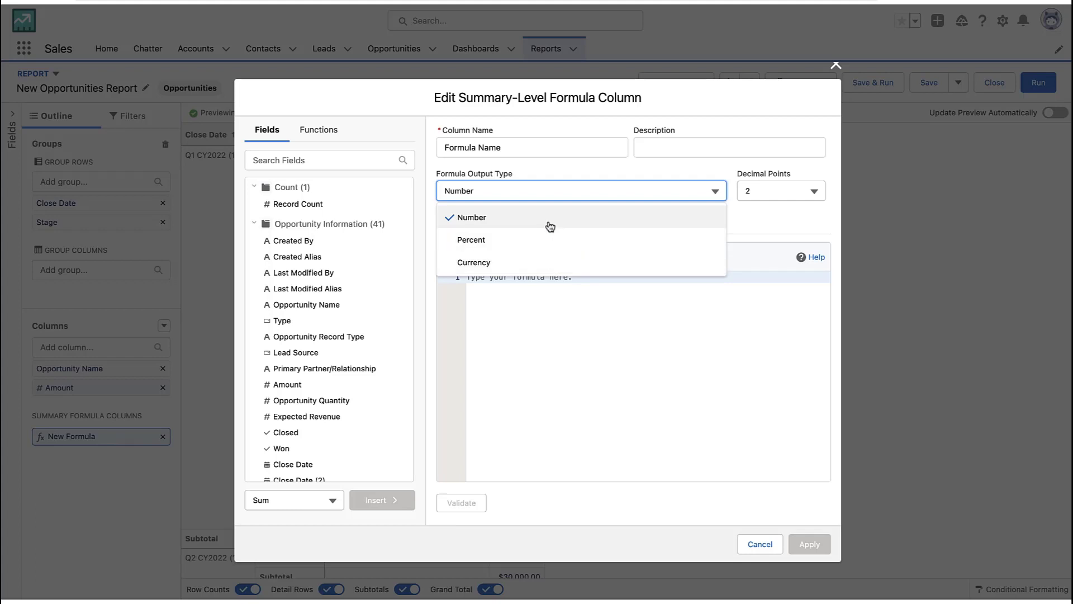
click(548, 239)
click(764, 193)
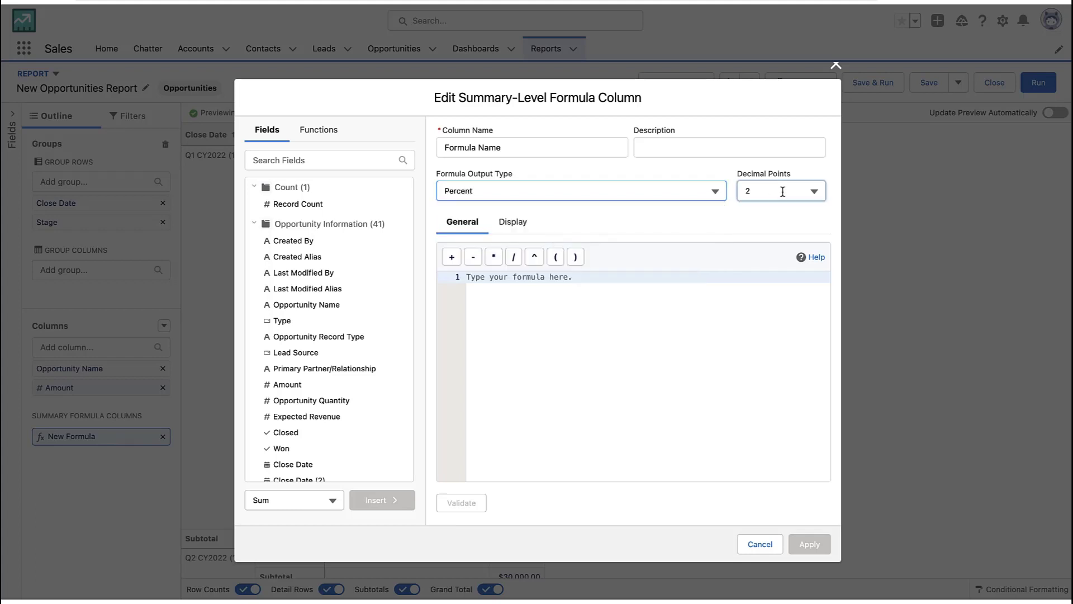
click(765, 223)
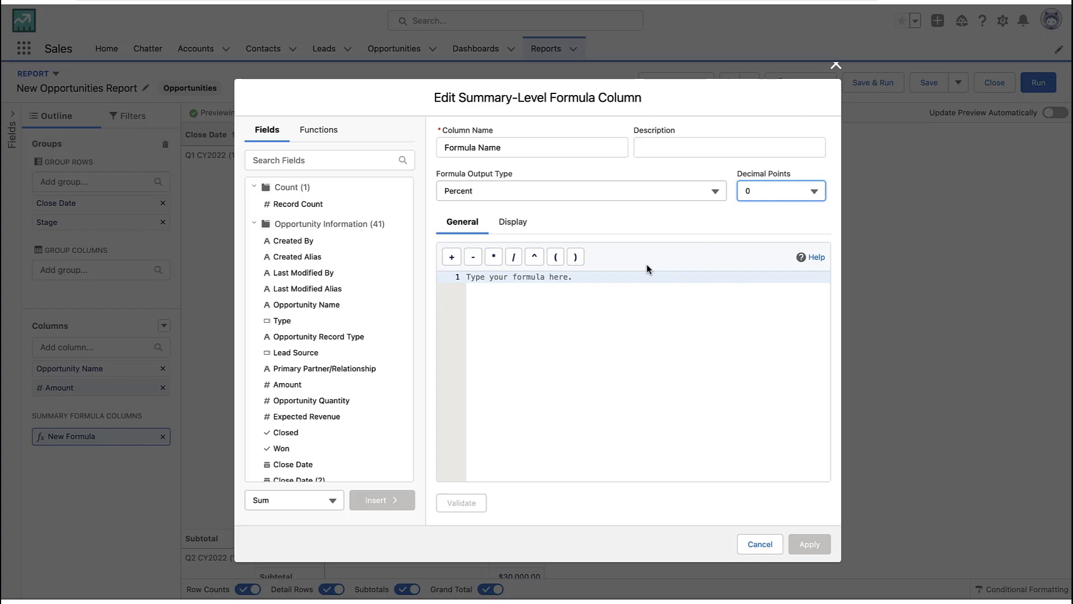
Display the formula only at the Stage row grouping.
click(522, 231)
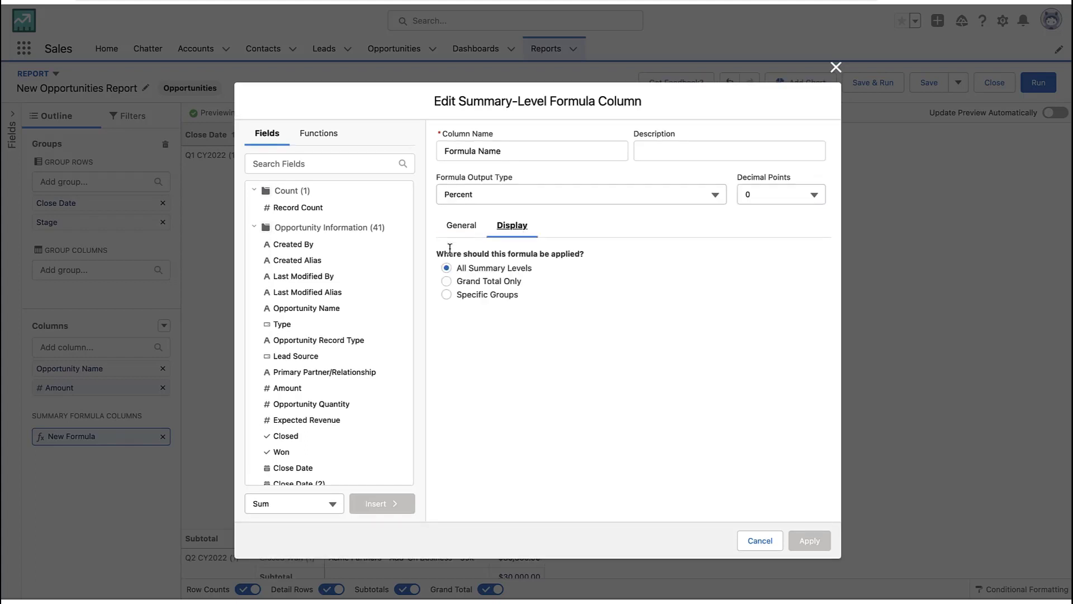
drag(450, 269, 539, 275)
click(501, 295)
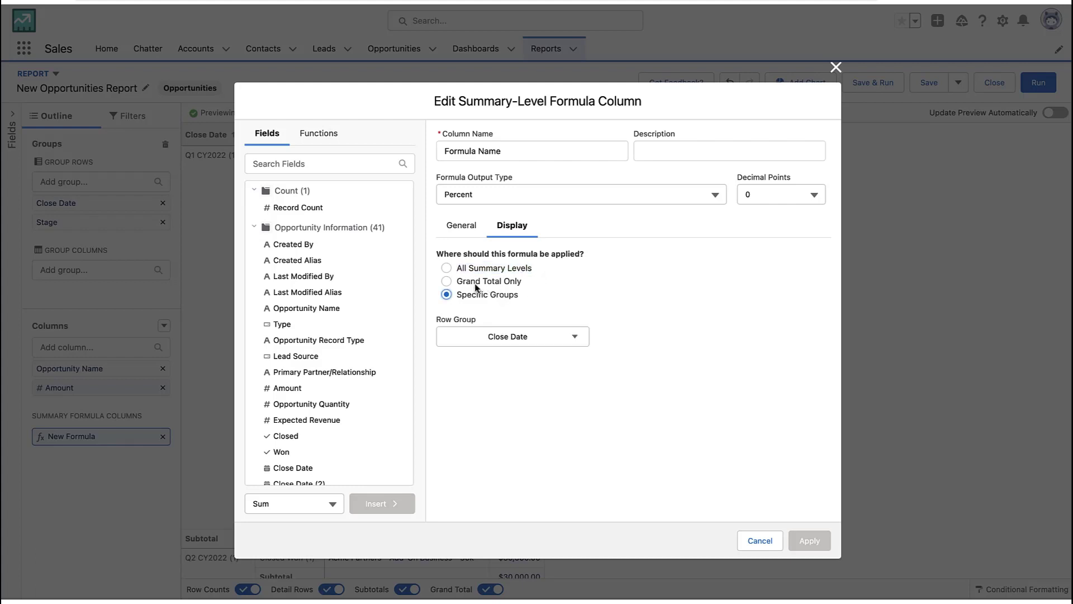
click(512, 342)
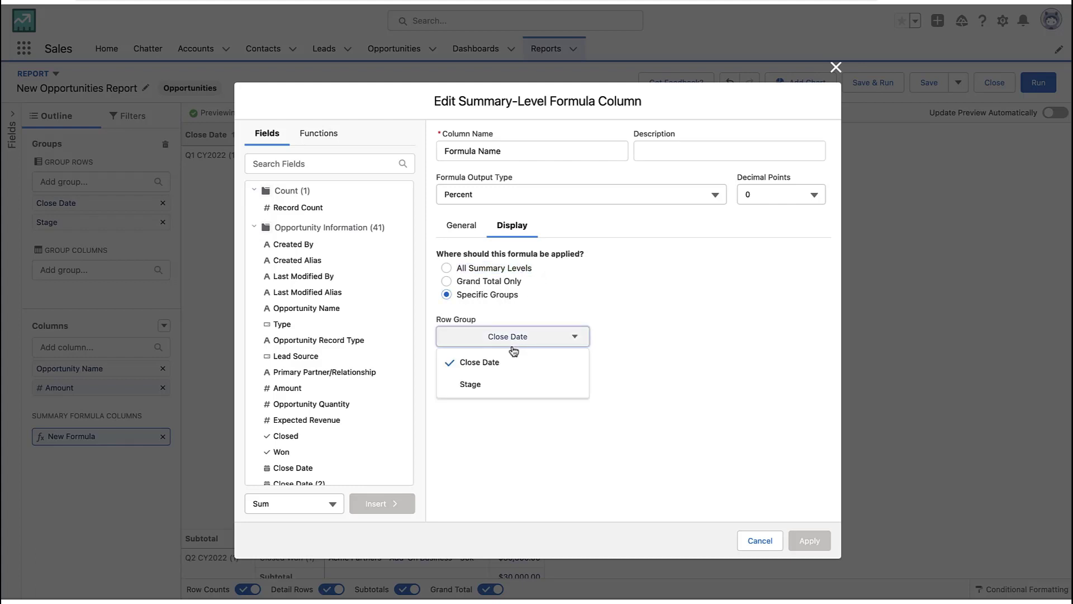
click(500, 391)
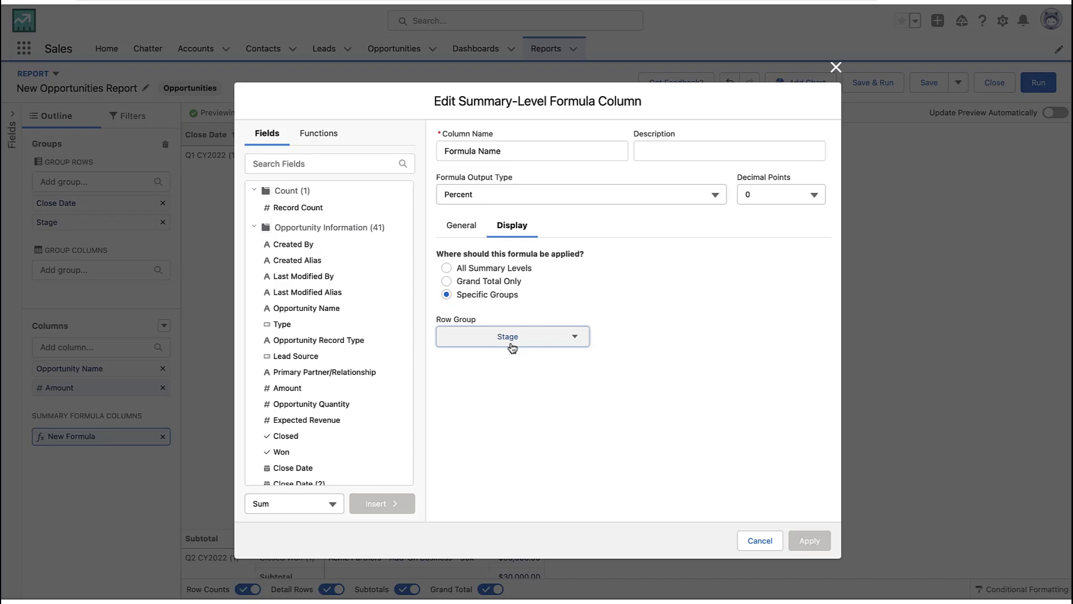
click(464, 229)
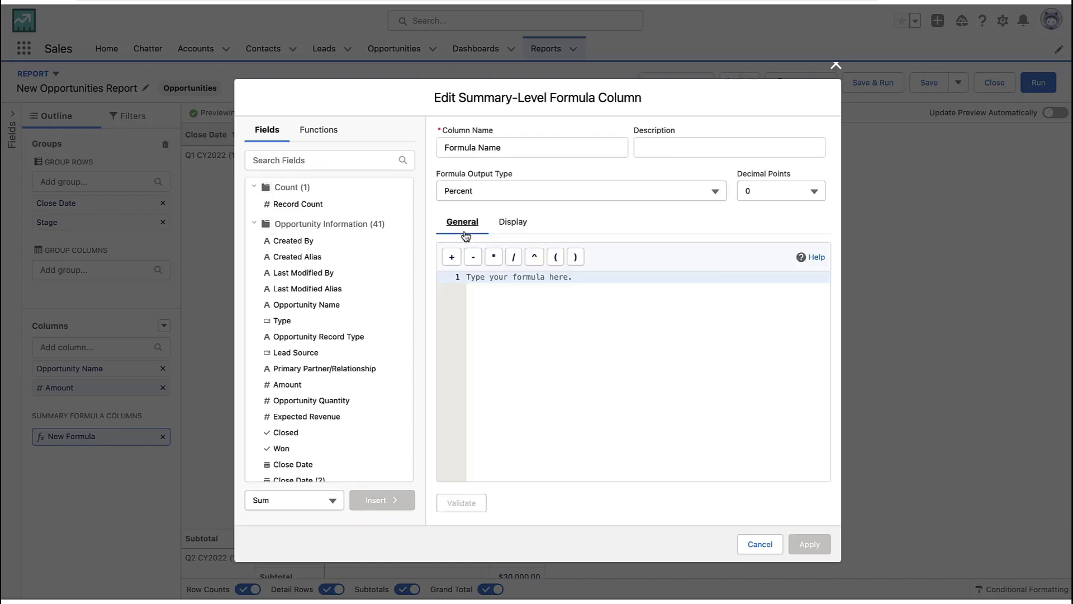
Insert the PARENTGROUPVAL function into the formula.
click(496, 283)
click(310, 133)
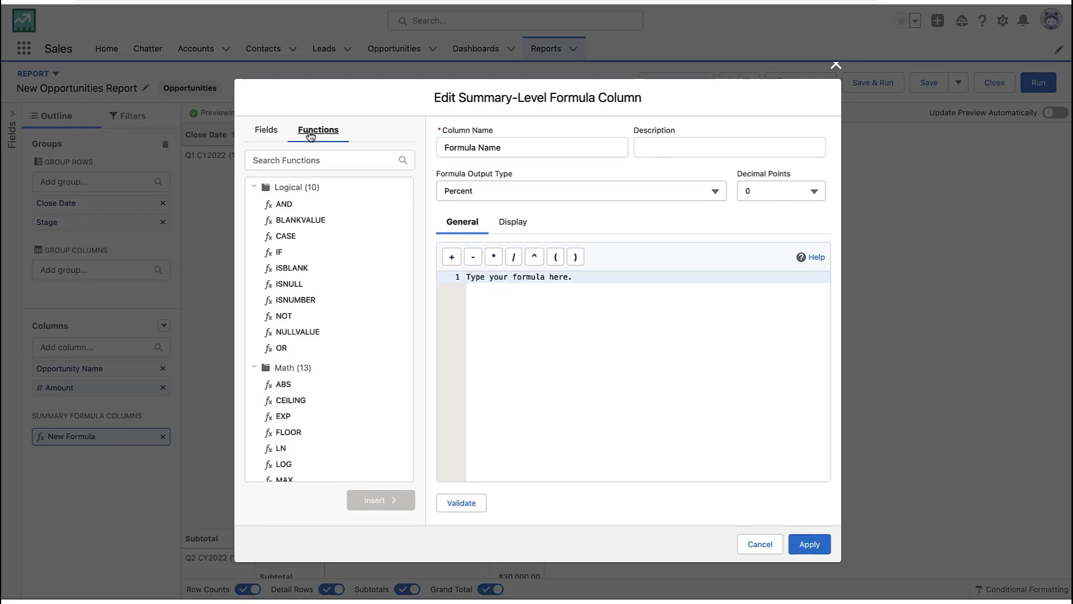
click(321, 161)
text(par)
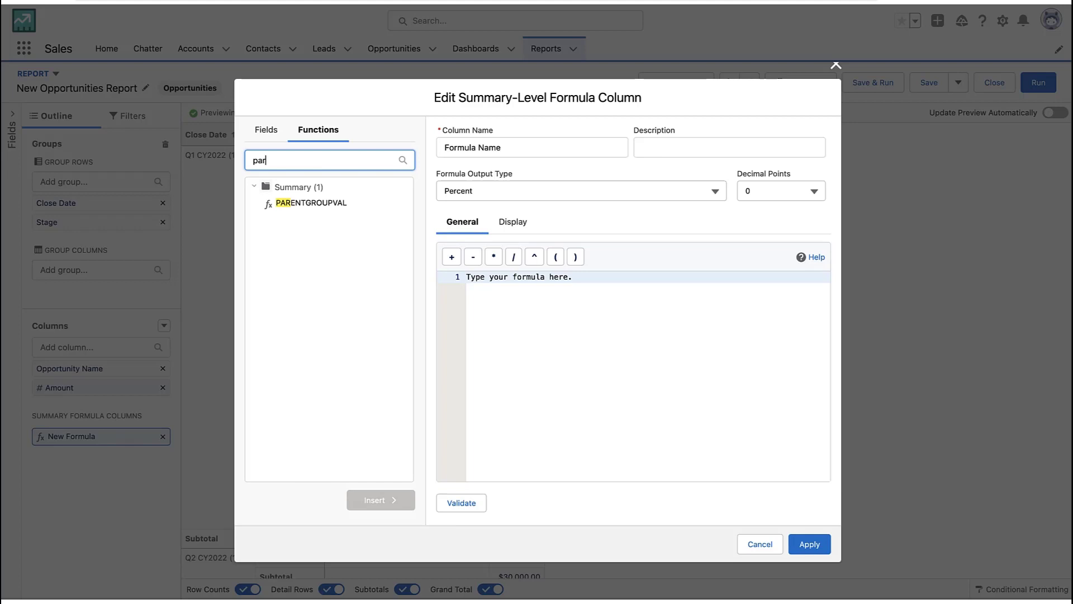
click(298, 204)
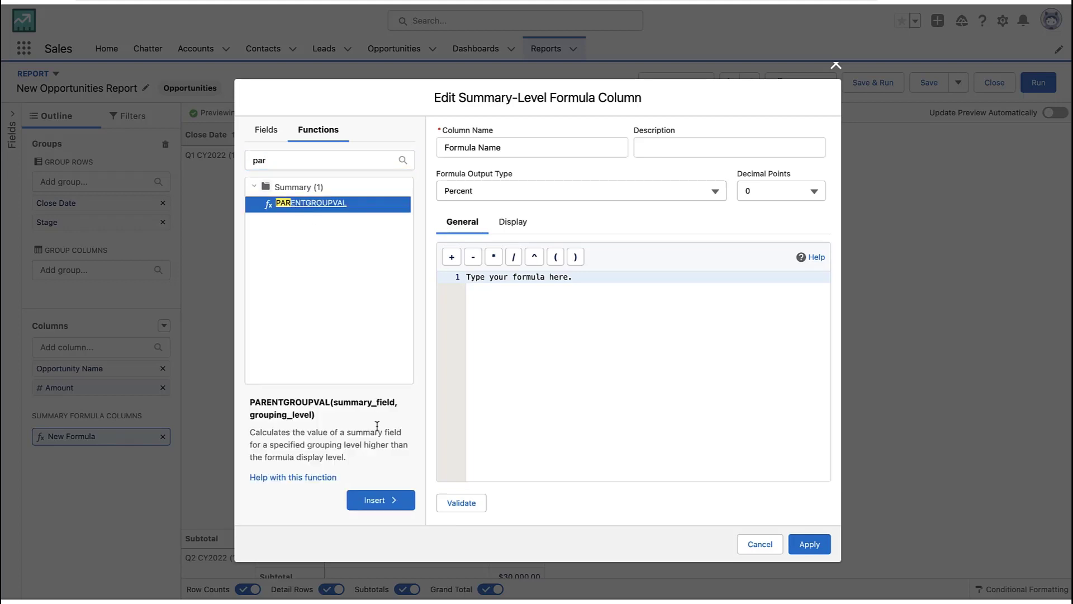
click(381, 510)
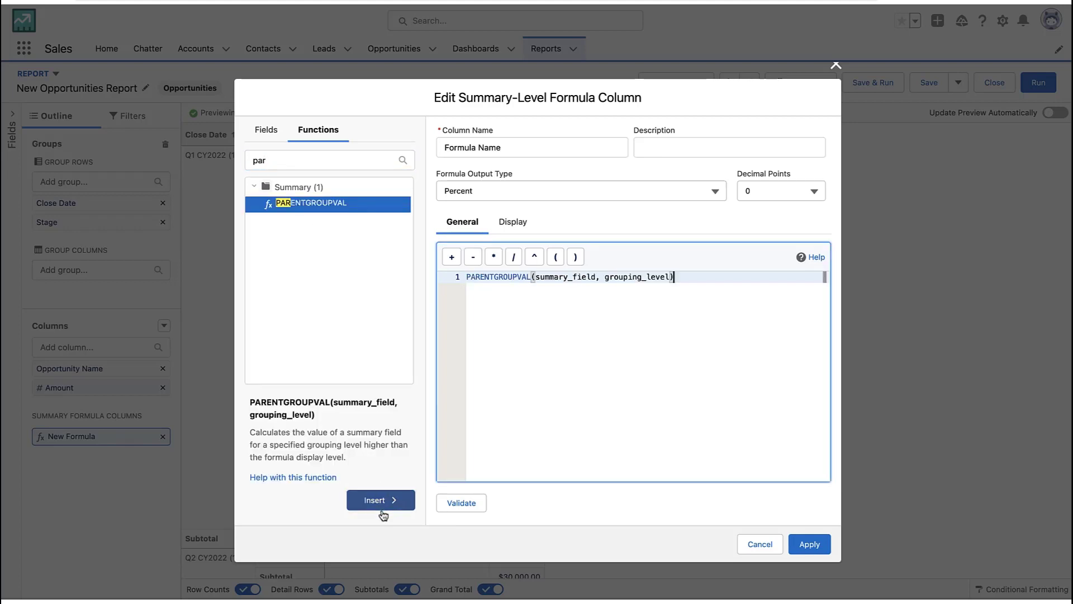
Replace the summary_field placeholder with AMOUNT:SUM.
double_click(550, 277)
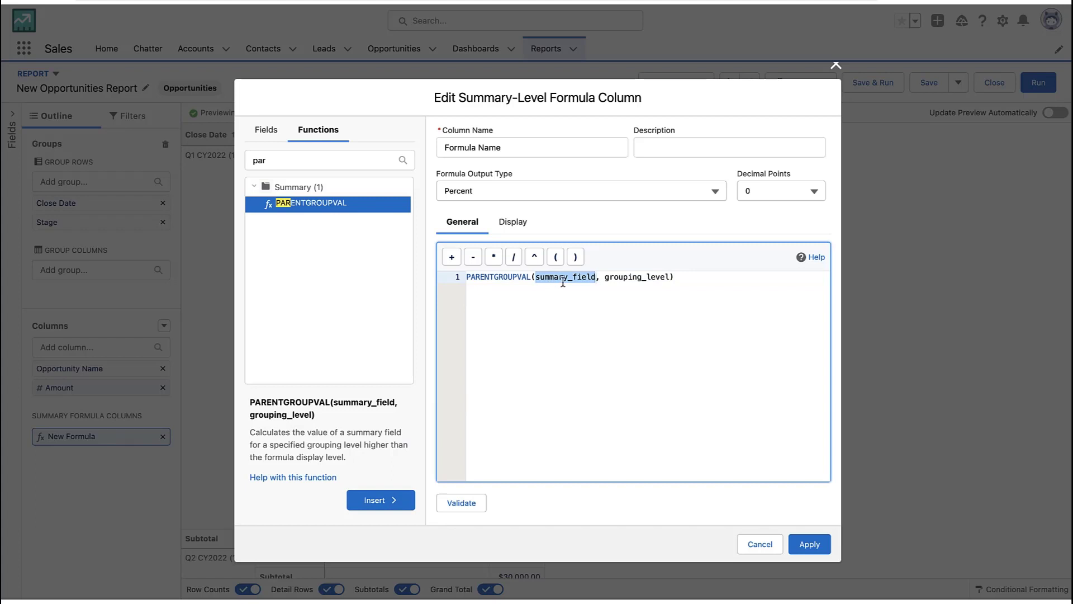
double_click(645, 276)
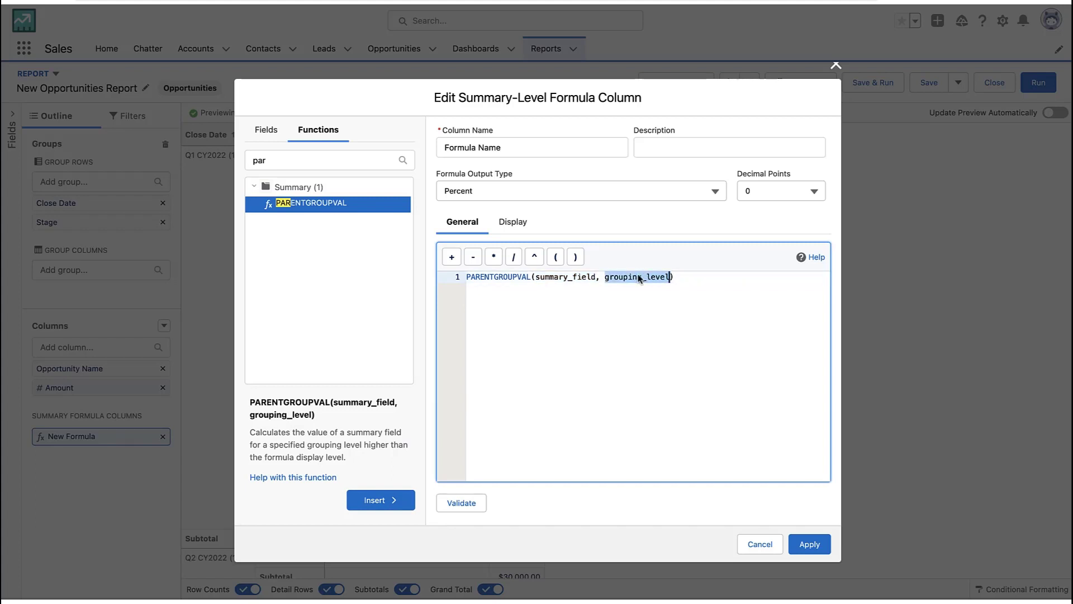
click(264, 131)
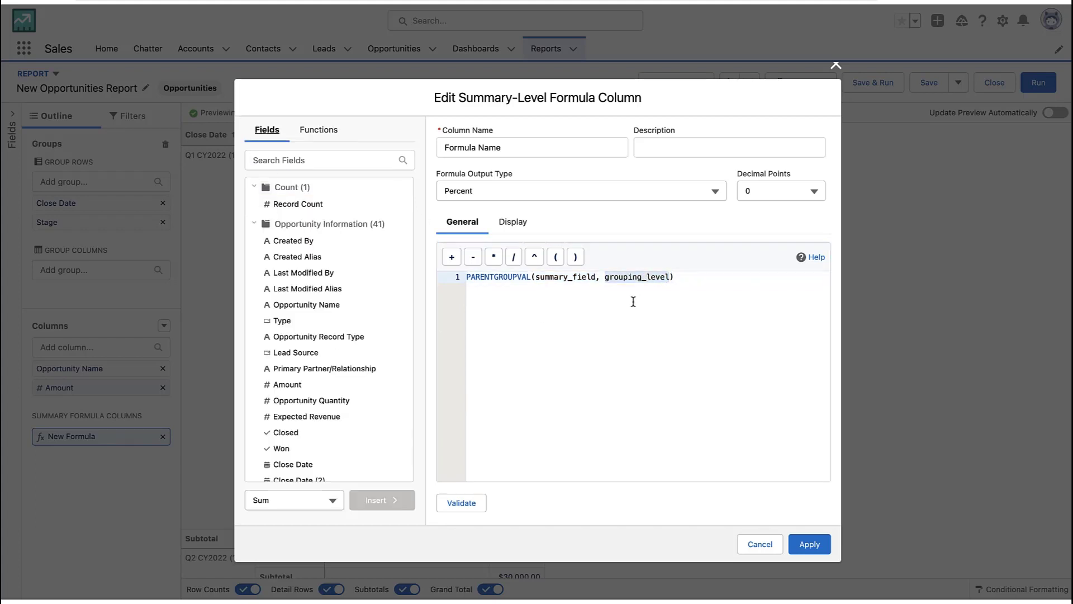
double_click(574, 278)
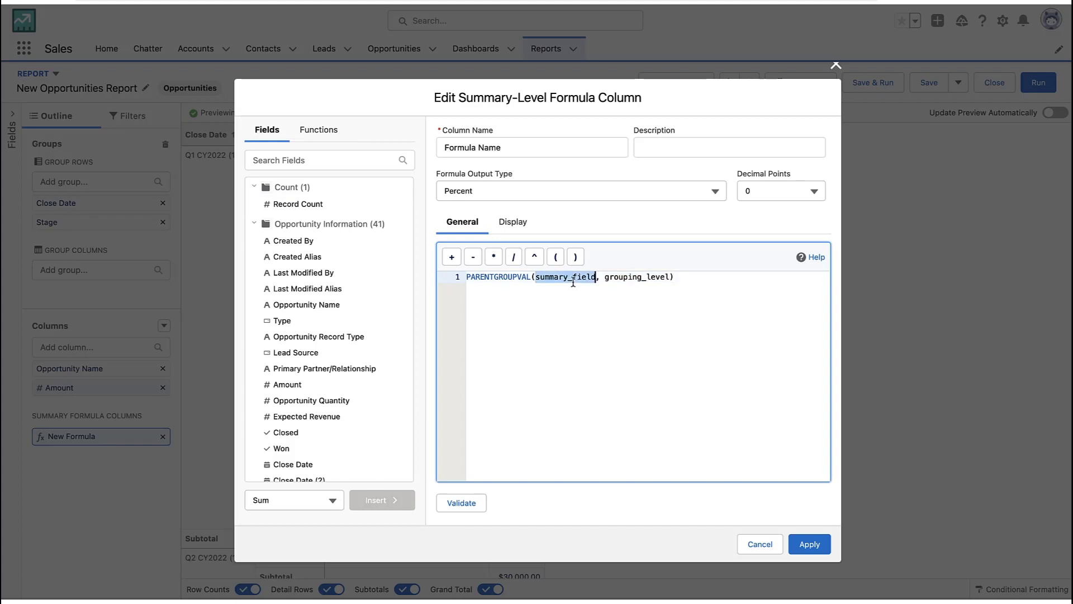
click(286, 385)
click(377, 495)
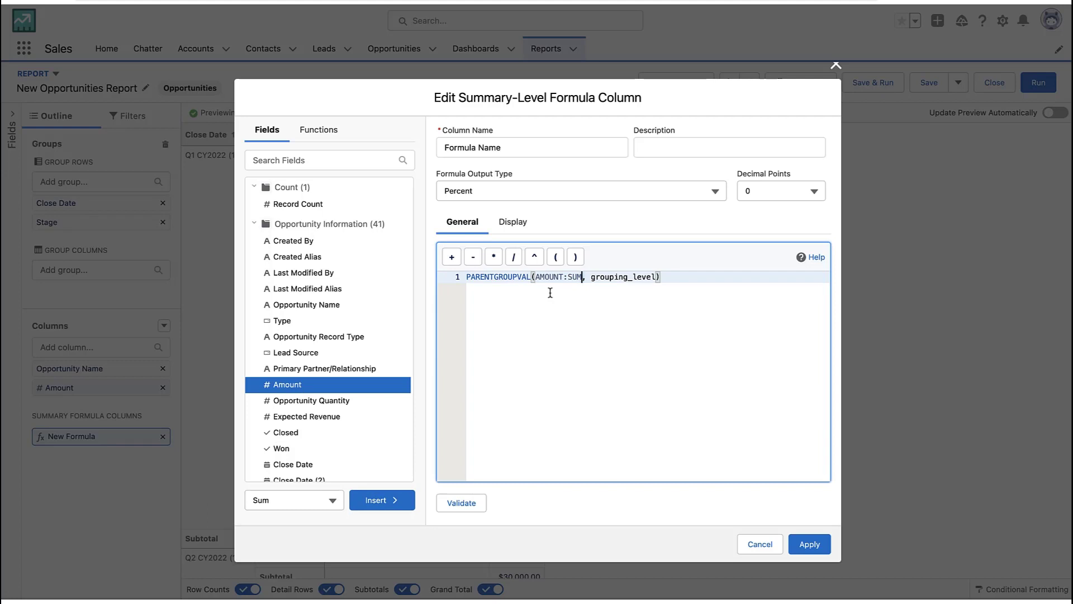
Replace grouping_level with CLOSE_DATE, drop its :SUM suffix, and validate the formula.
scroll(347, 390, down, 2)
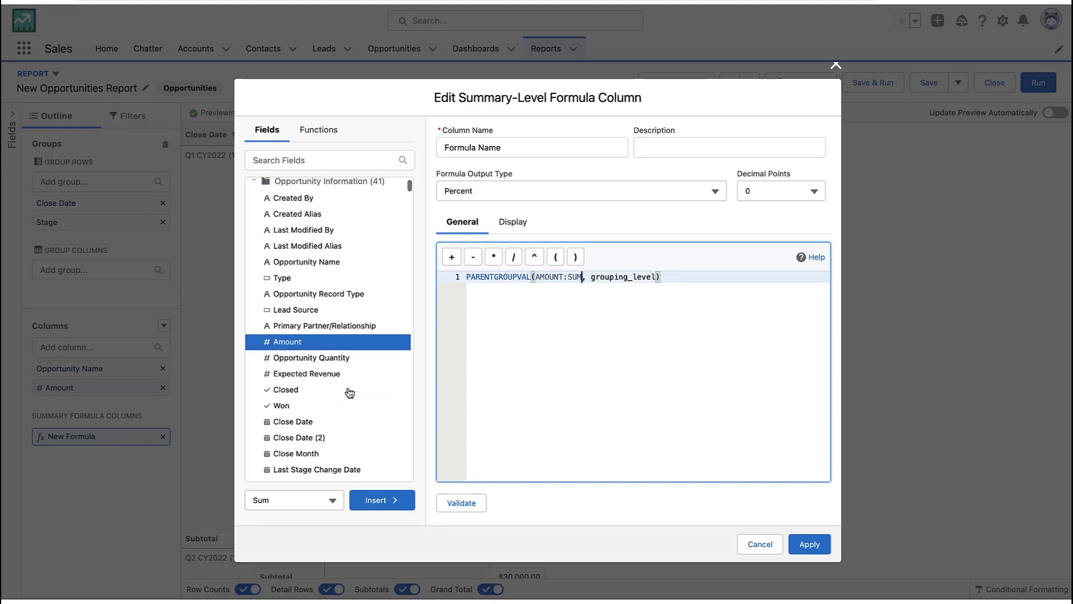
click(292, 421)
double_click(634, 277)
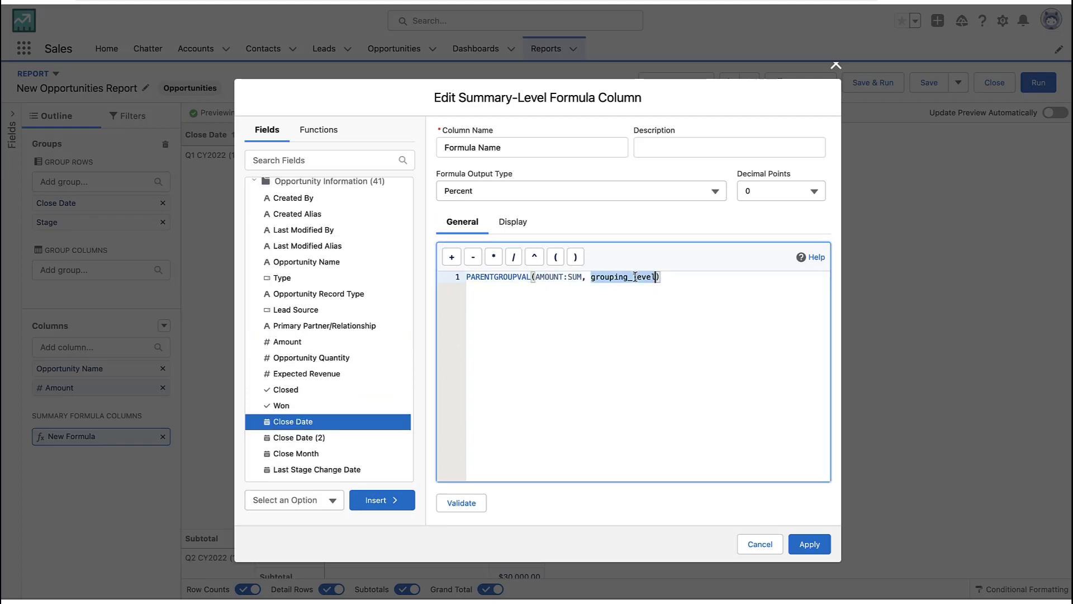
click(376, 500)
key(BackSpace)
key(BackSpace)
key(BackSpace)
key(BackSpace)
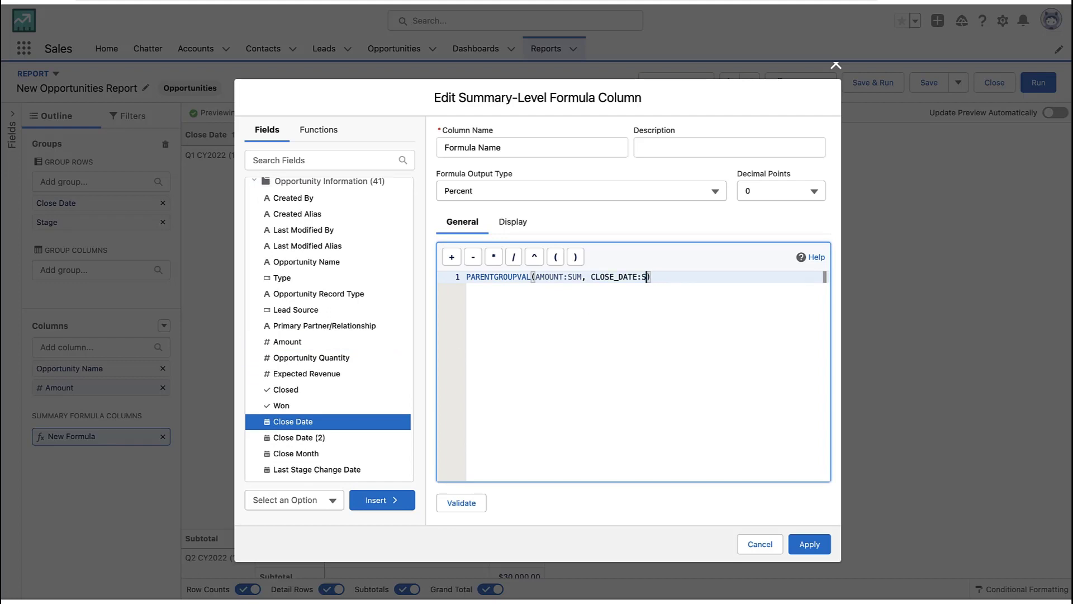
click(652, 327)
click(466, 509)
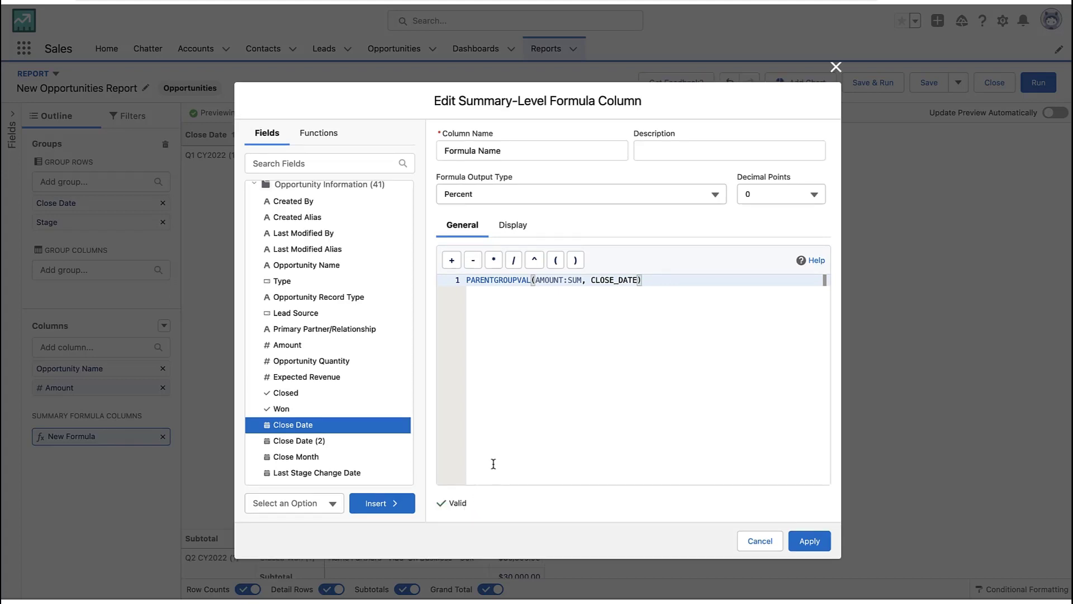
click(469, 280)
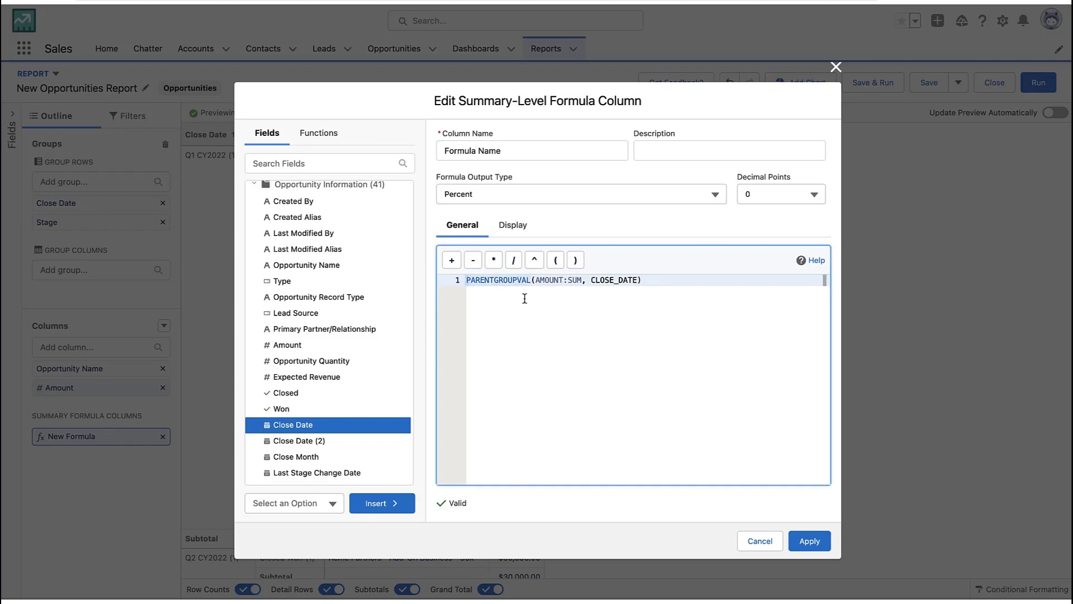
Prefix the formula with AMOUNT:SUM/ to make AMOUNT:SUM/PARENTGROUPVAL(AMOUNT:SUM, CLOSE_DATE), then validate it.
text(/)
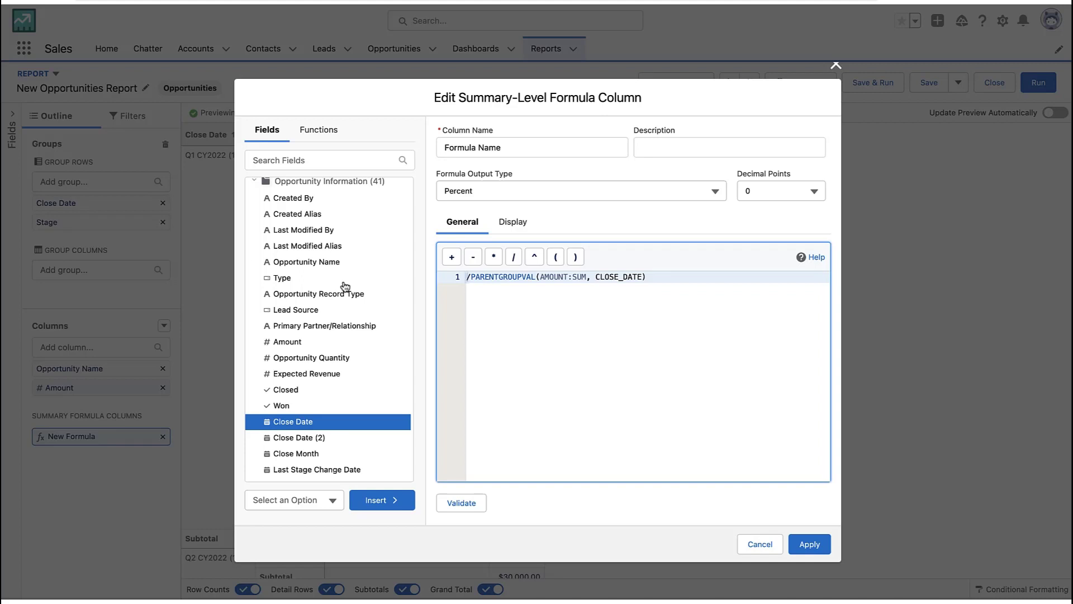
click(323, 341)
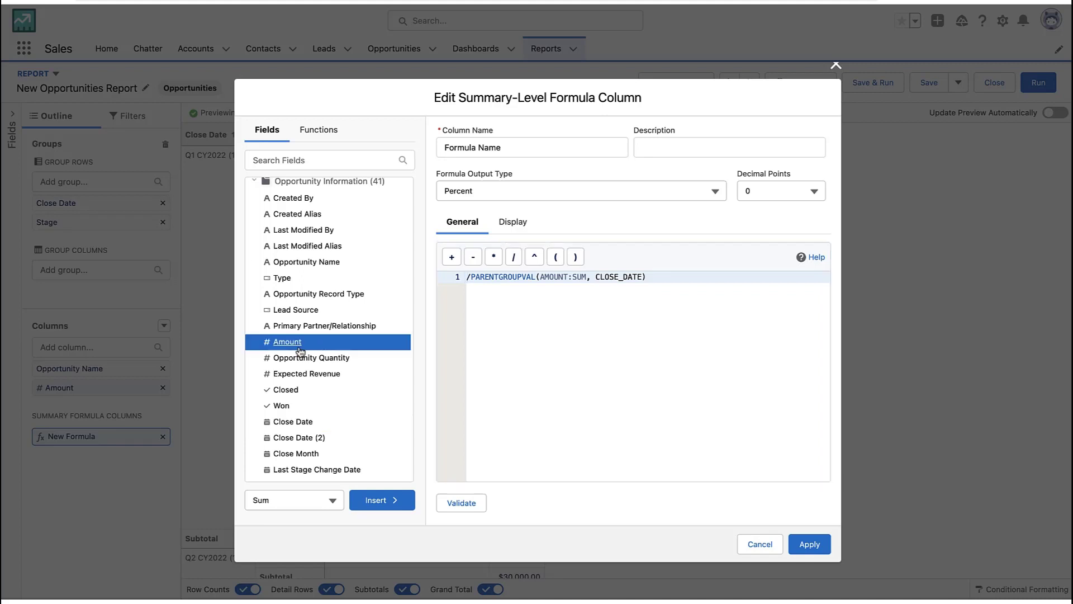
click(391, 499)
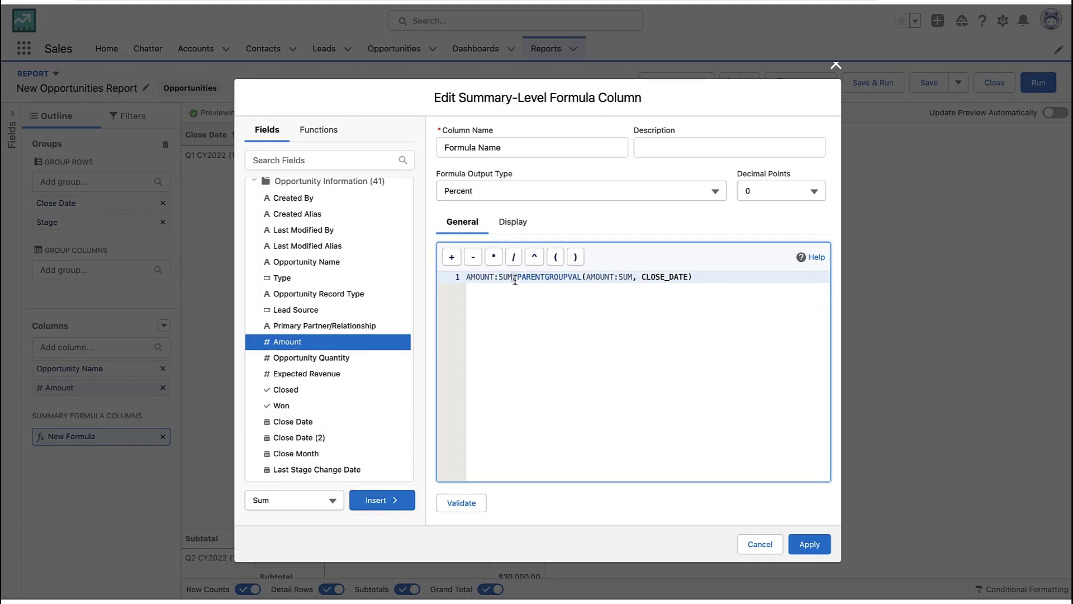
drag(512, 278, 464, 277)
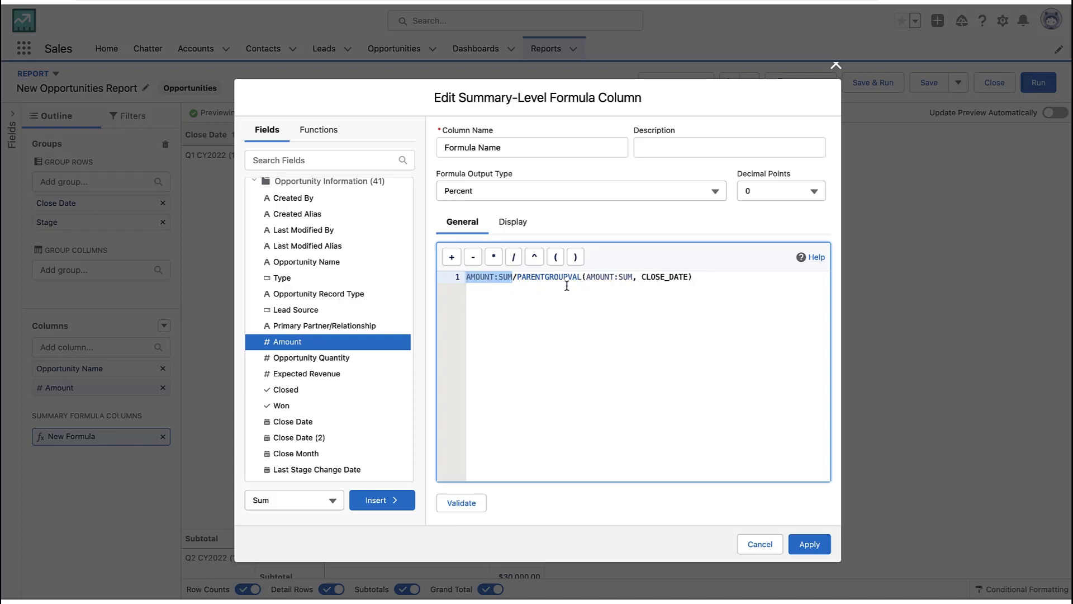
click(458, 502)
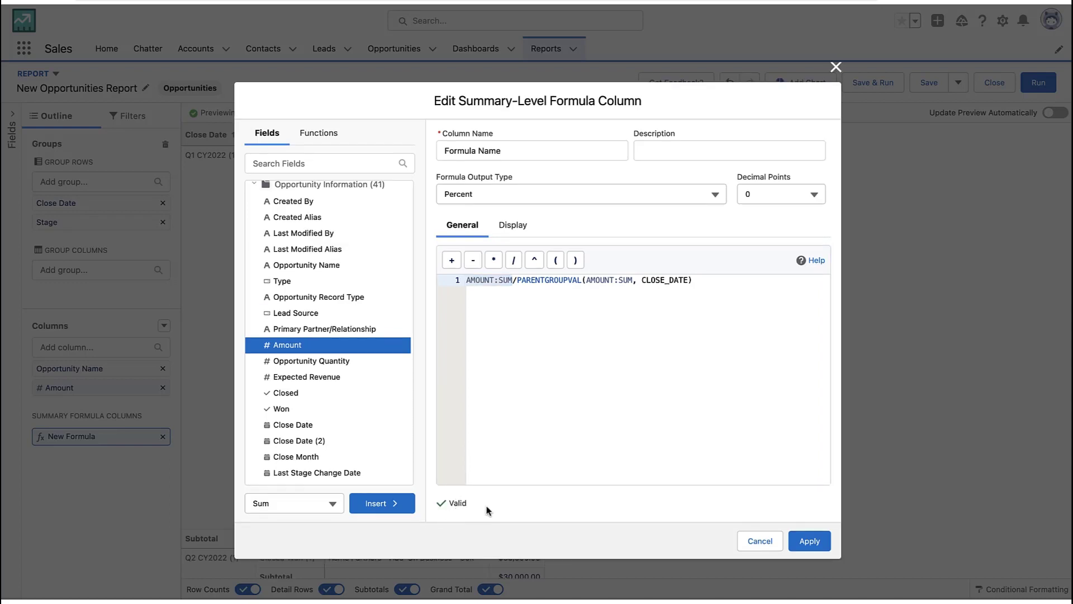
Apply the Formula Name column, refresh the preview, and run the report.
click(809, 541)
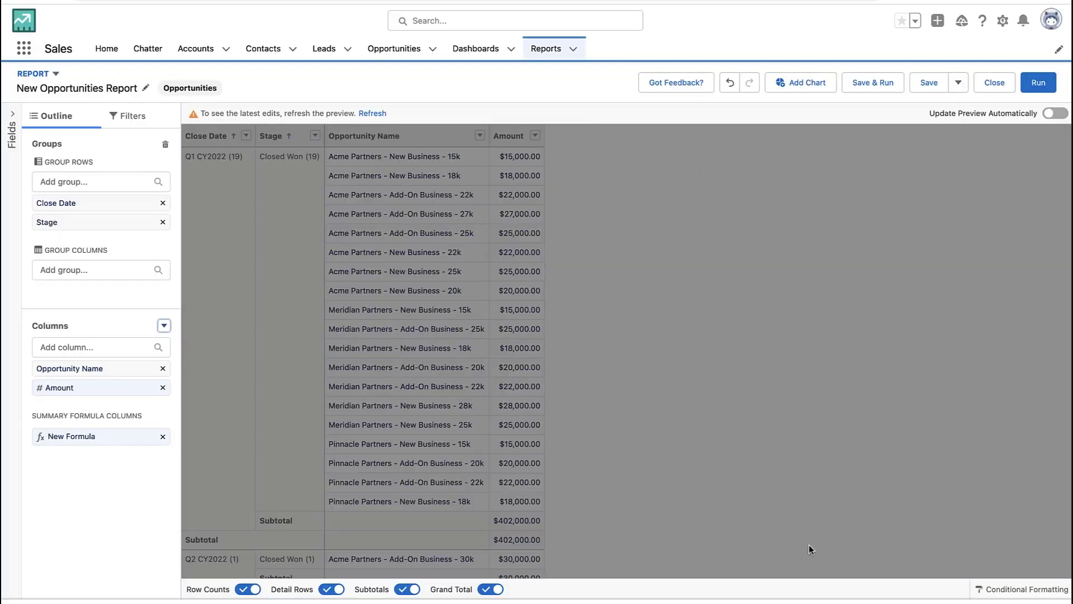
click(374, 114)
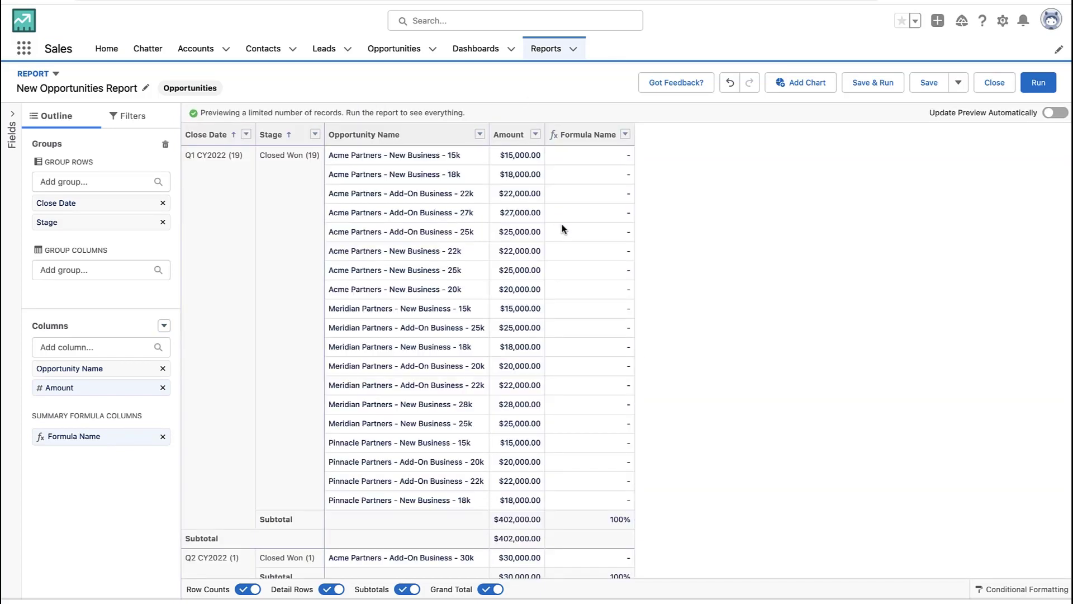
click(1029, 85)
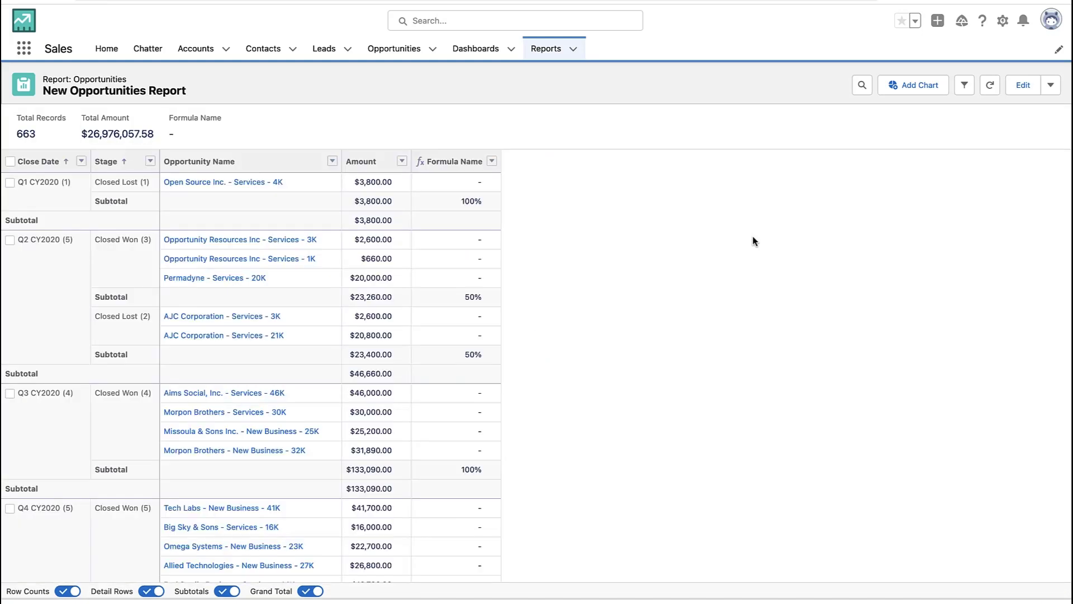
Review the quarter and stage subtotals, e.g. Q2 CY2020 $46,660.00 and Q1 CY2021 $135,700.00.
click(35, 244)
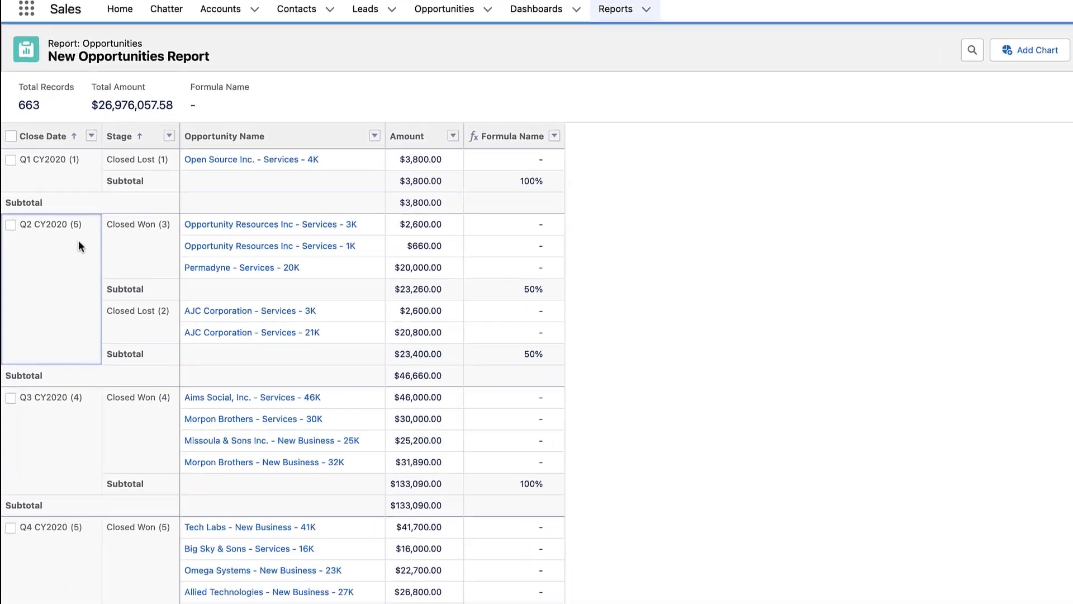
click(536, 381)
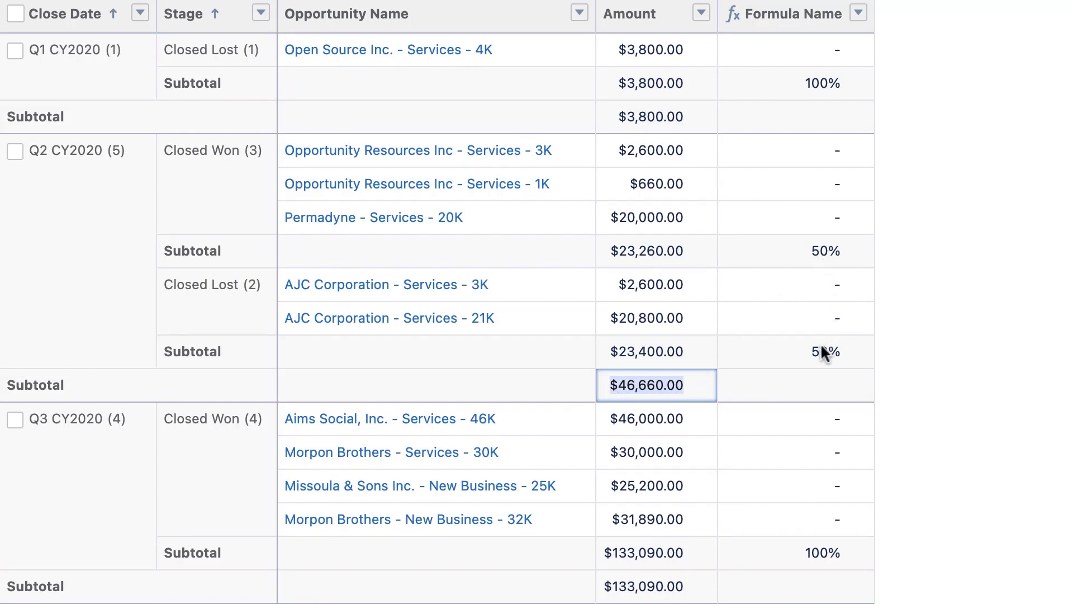
scroll(821, 352, down, 10)
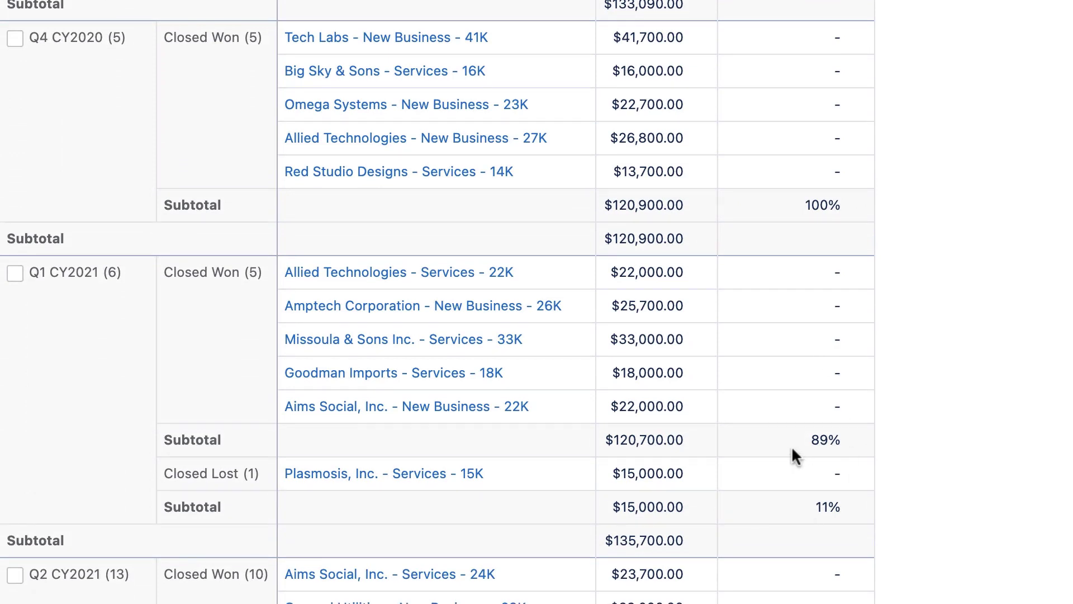
click(621, 538)
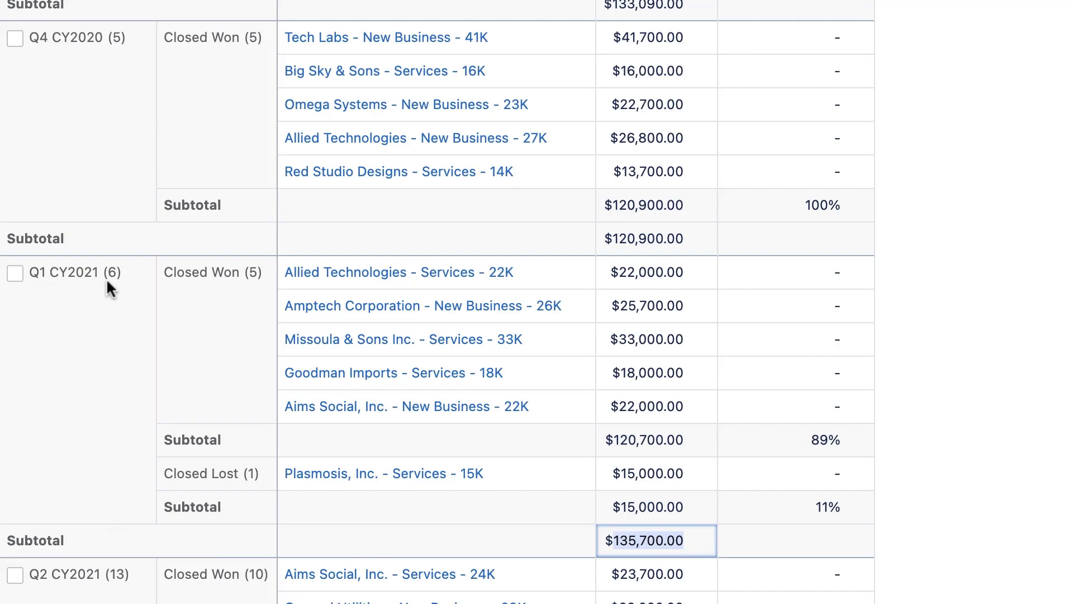
click(691, 510)
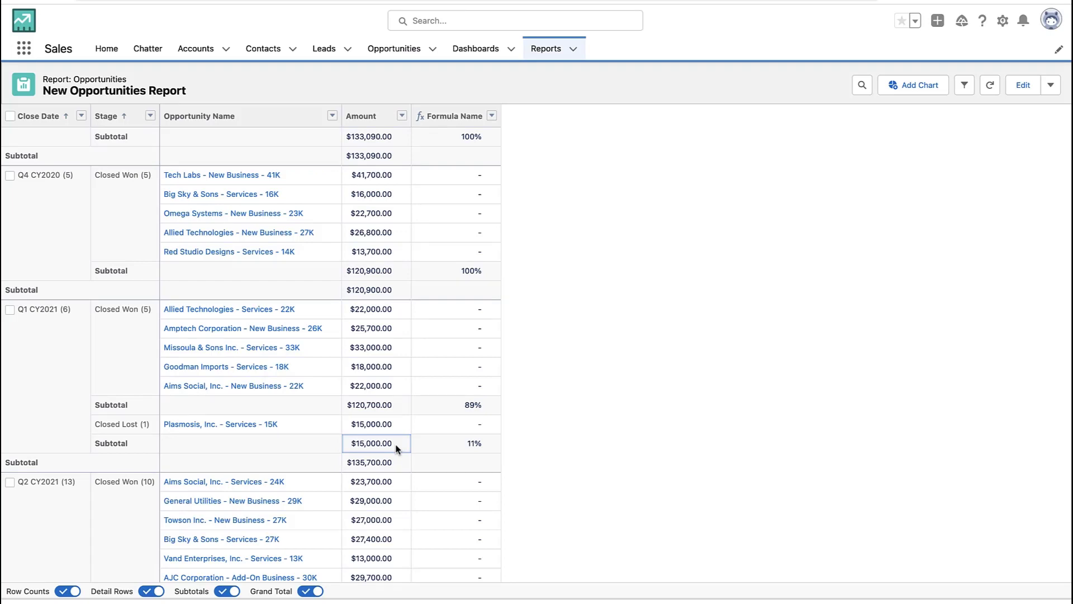
Reopen the Formula Name formula and replace the leading AMOUNT:SUM with RowCount.
click(1023, 85)
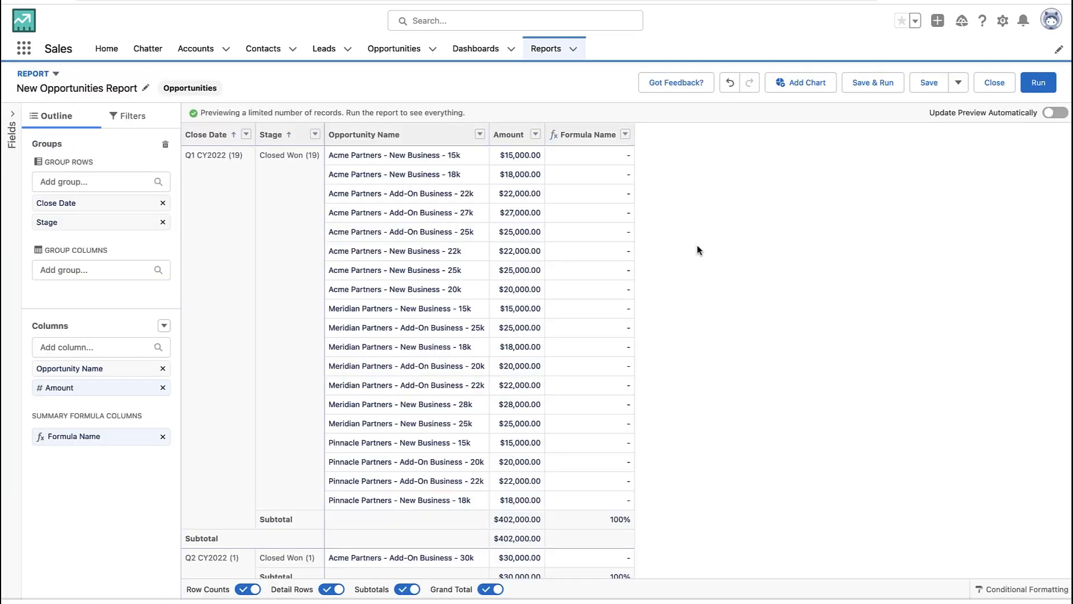
click(89, 437)
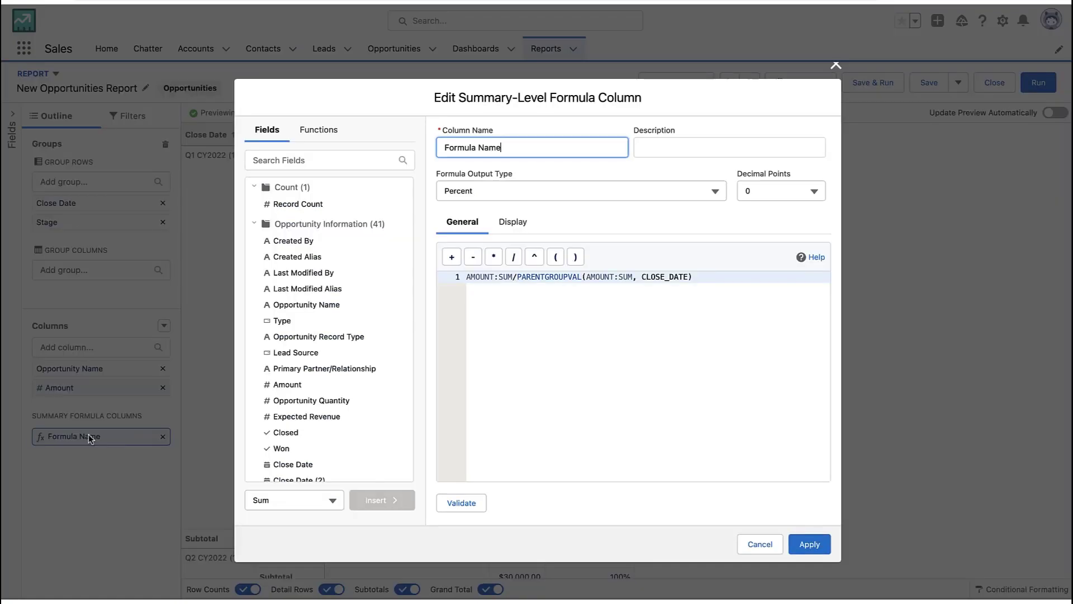
drag(511, 277, 422, 281)
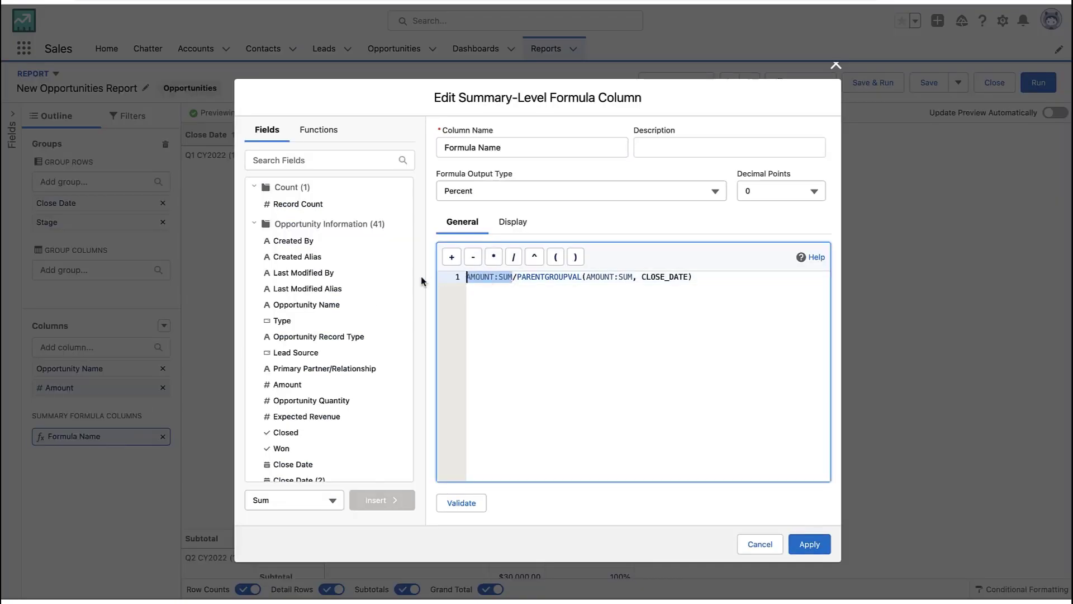
key(BackSpace)
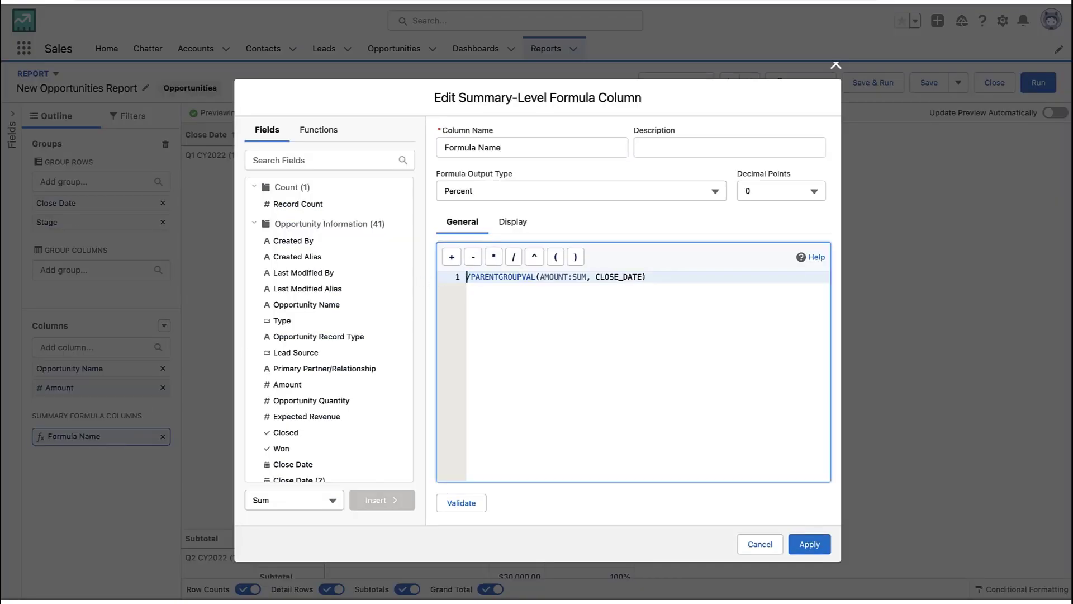
click(325, 206)
click(401, 502)
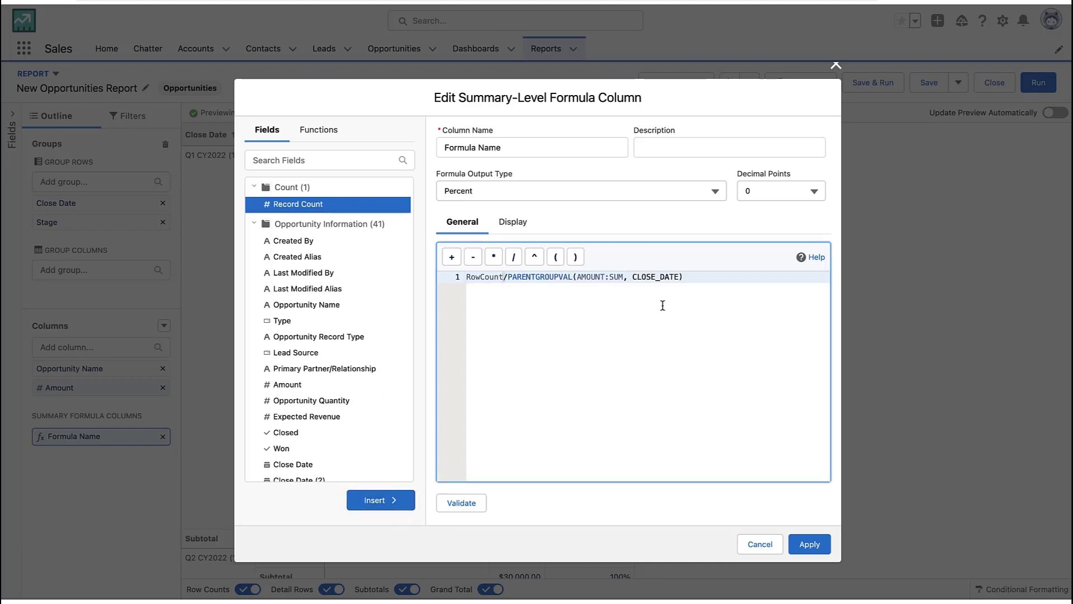
Replace AMOUNT:SUM inside PARENTGROUPVAL with RowCount, then validate and apply the formula.
drag(623, 277, 577, 278)
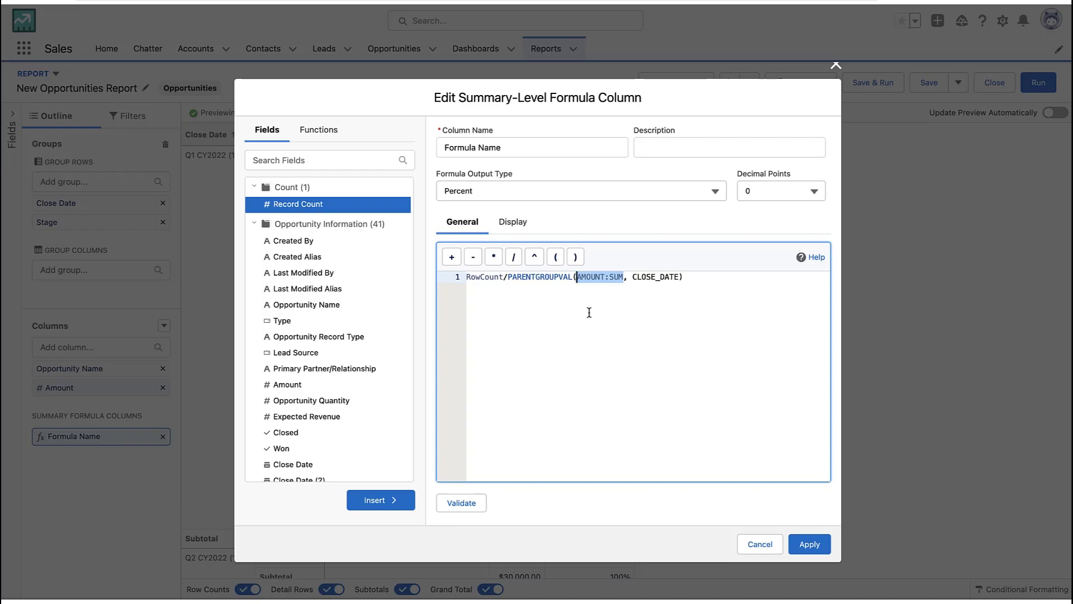
click(381, 500)
click(455, 502)
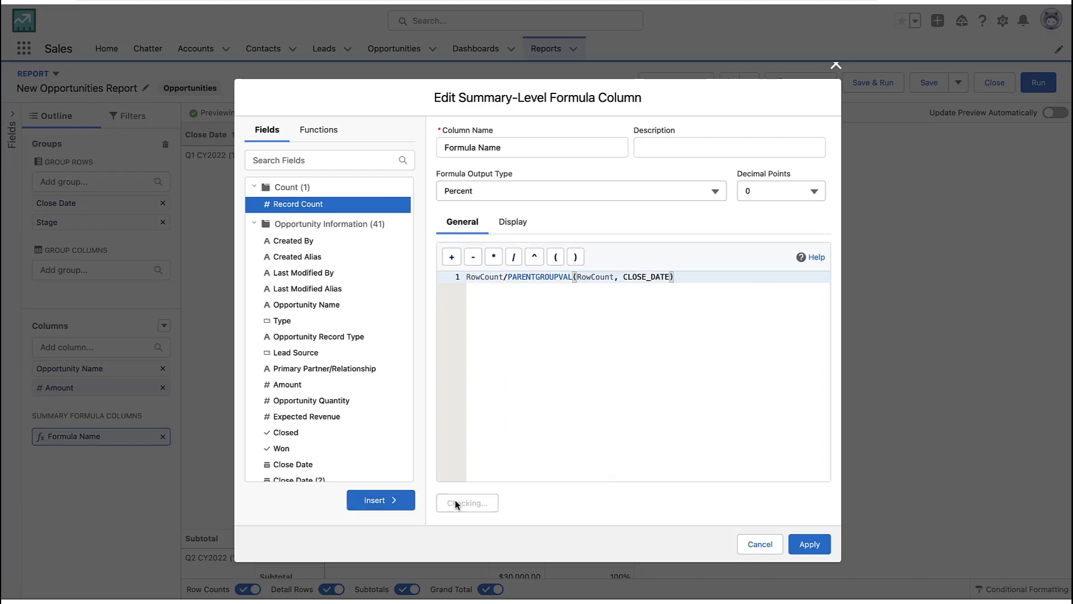
click(809, 542)
Run the report to show each stage's share of quarter record counts in Formula Name.
click(1038, 82)
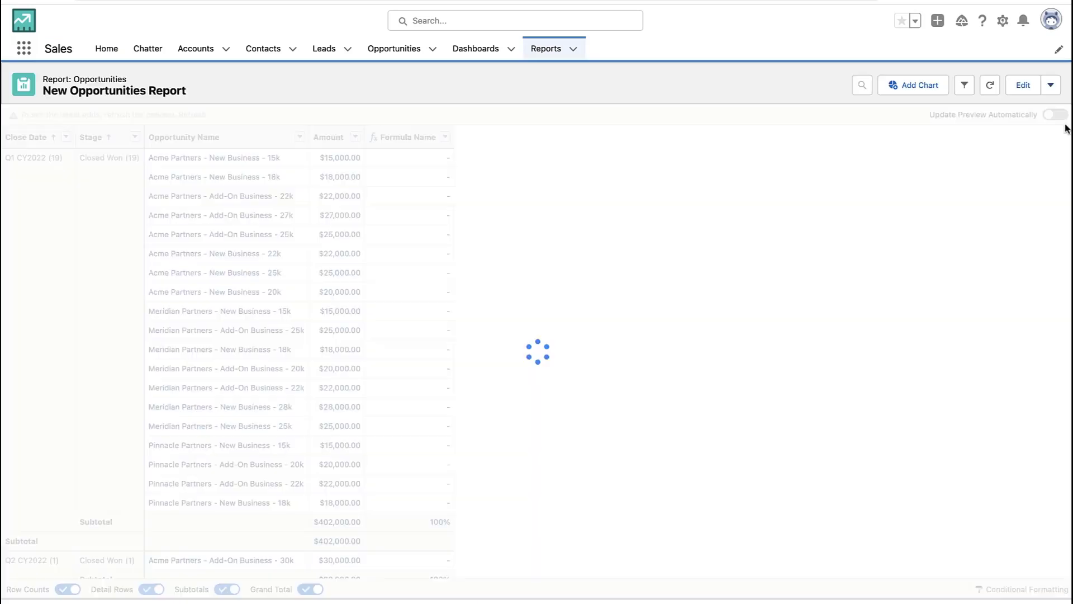